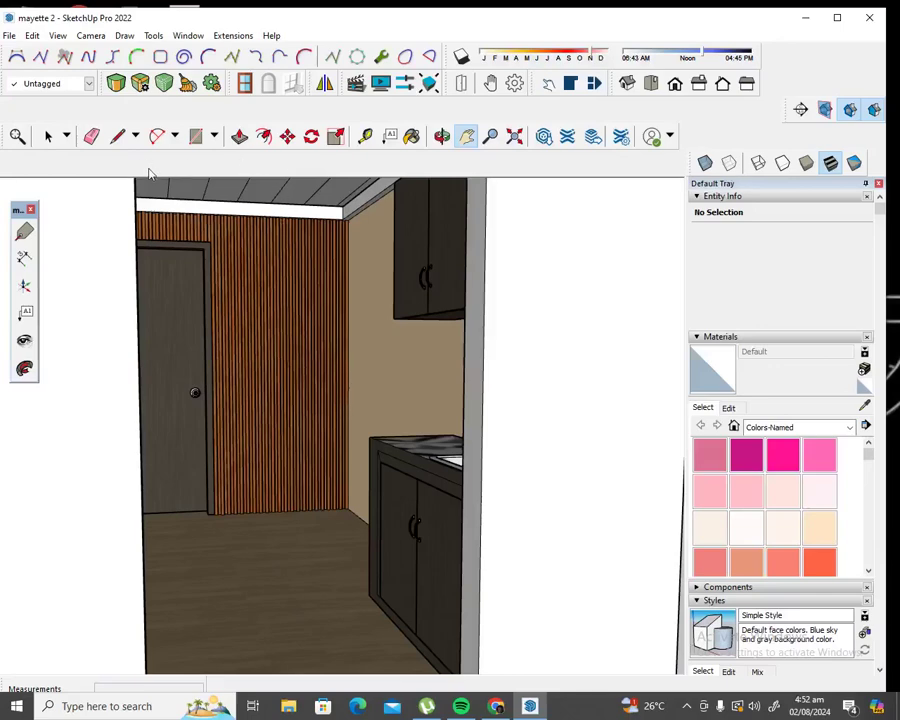
# Step: Zoom in toward the door, slatted wood wall and kitchen cabinets
pyautogui.scroll(2, 335, 290)
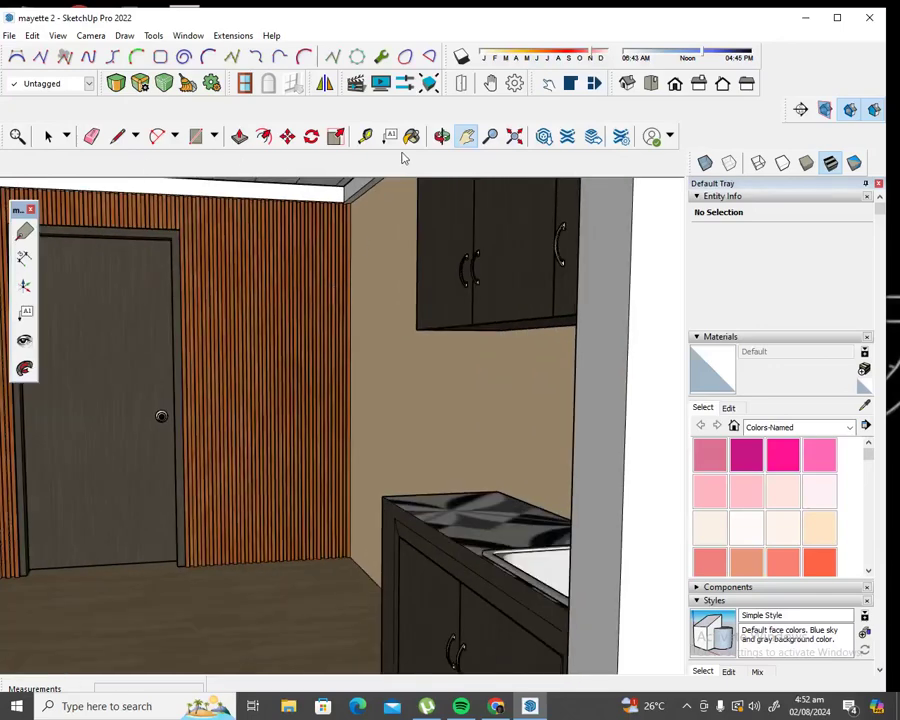
# Step: From eye level, look down at the sink cabinet, then up at the door, ceiling and wood wall
pyautogui.click(25, 345)
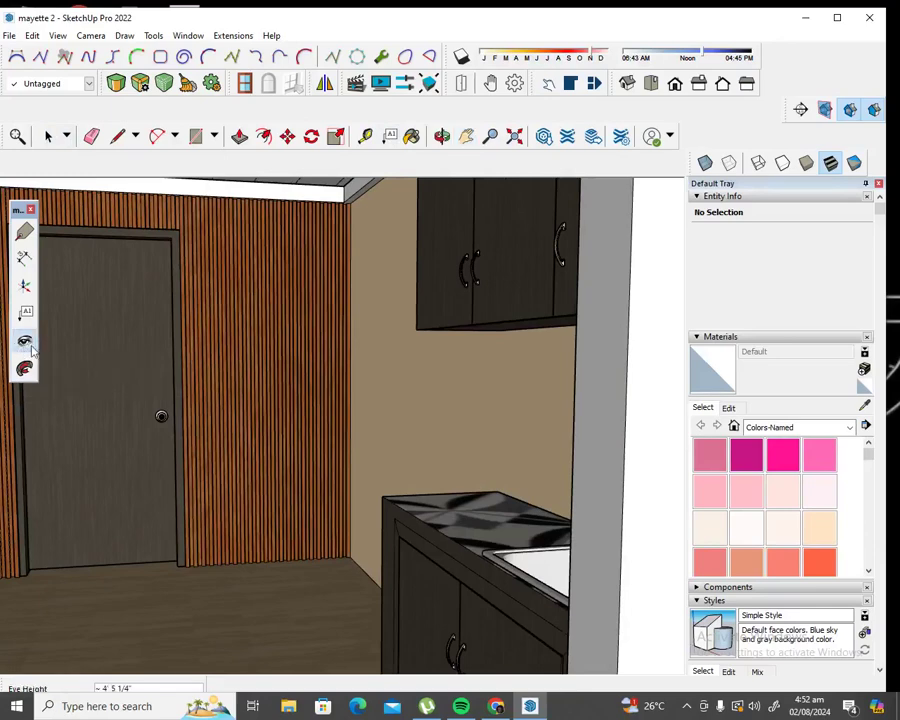
pyautogui.moveTo(270, 350); pyautogui.dragTo(354, 437)
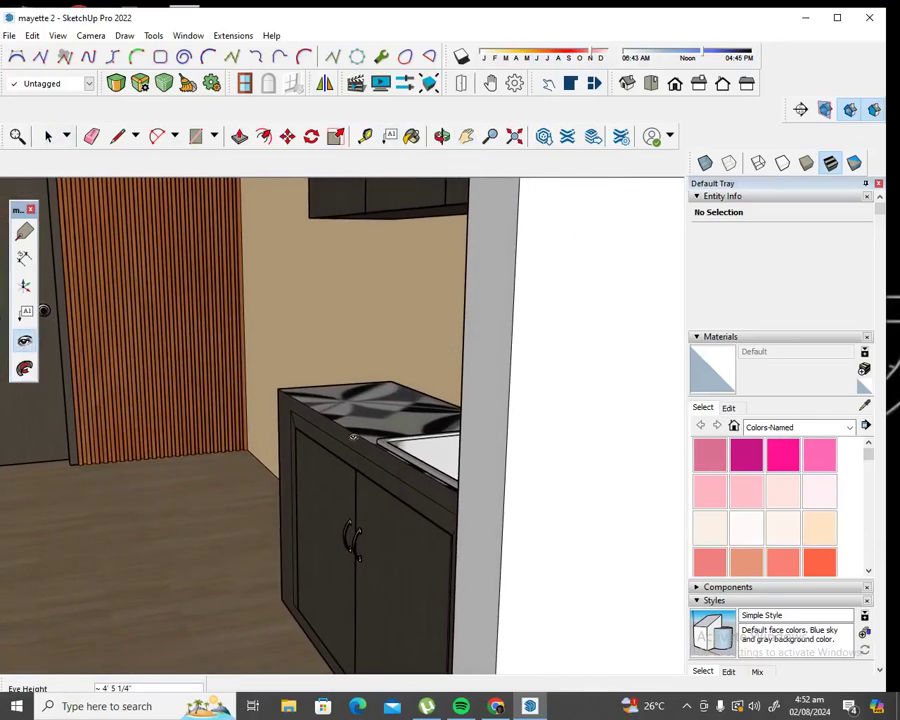
pyautogui.moveTo(354, 437); pyautogui.dragTo(323, 241)
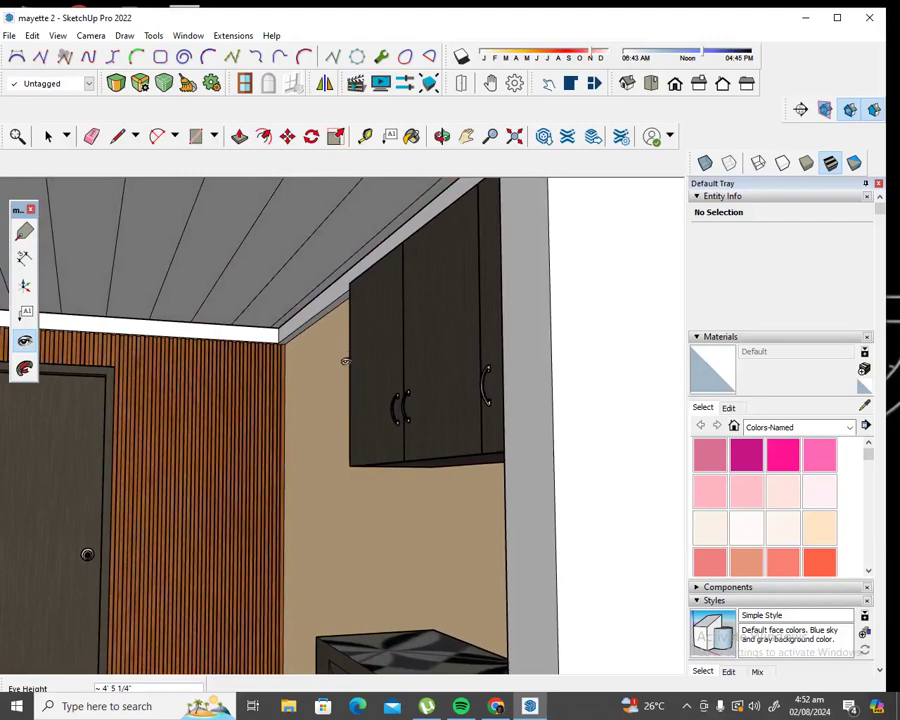
pyautogui.moveTo(345, 362)
pyautogui.mouseDown()
pyautogui.moveTo(346, 396)
pyautogui.moveTo(328, 452)
pyautogui.moveTo(291, 483)
pyautogui.moveTo(259, 484)
pyautogui.moveTo(197, 392)
pyautogui.mouseUp()
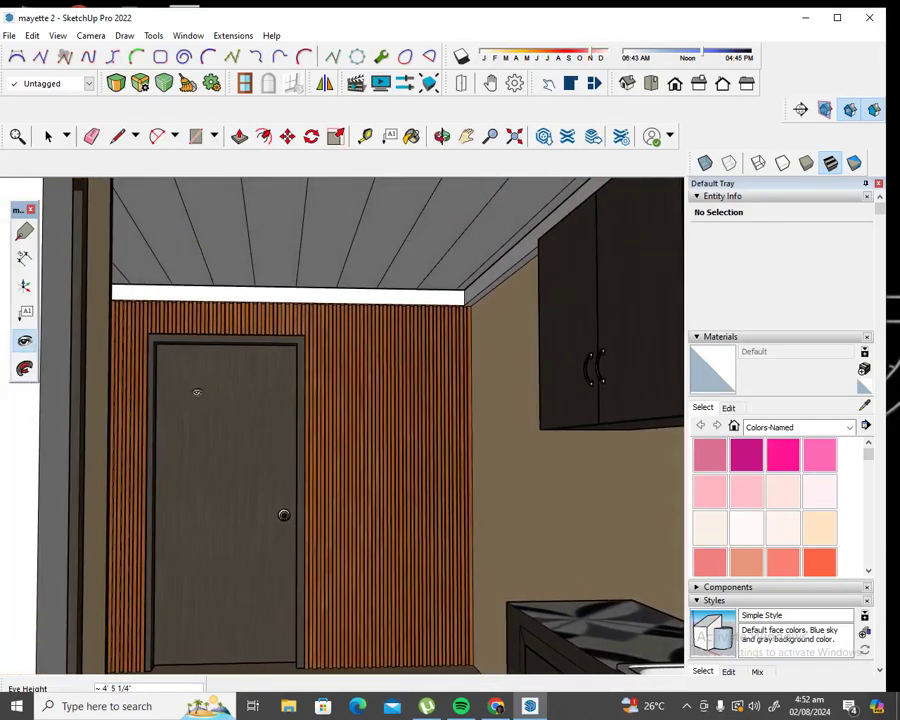
pyautogui.scroll(2, 299, 555)
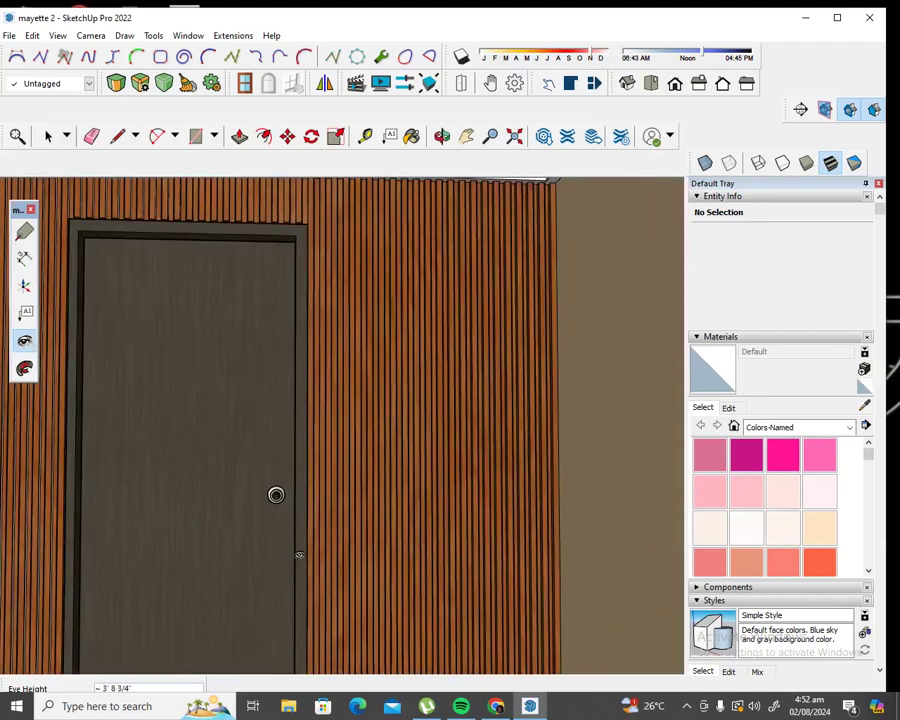
# Step: Turn across the beige wall, lower cabinet and sink, then up to the upper cabinets and ceiling
pyautogui.moveTo(299, 555)
pyautogui.mouseDown()
pyautogui.moveTo(301, 573)
pyautogui.moveTo(440, 630)
pyautogui.moveTo(532, 658)
pyautogui.moveTo(611, 651)
pyautogui.mouseUp()
pyautogui.moveTo(439, 492)
pyautogui.mouseDown()
pyautogui.moveTo(392, 462)
pyautogui.moveTo(526, 560)
pyautogui.moveTo(606, 597)
pyautogui.moveTo(578, 577)
pyautogui.mouseUp()
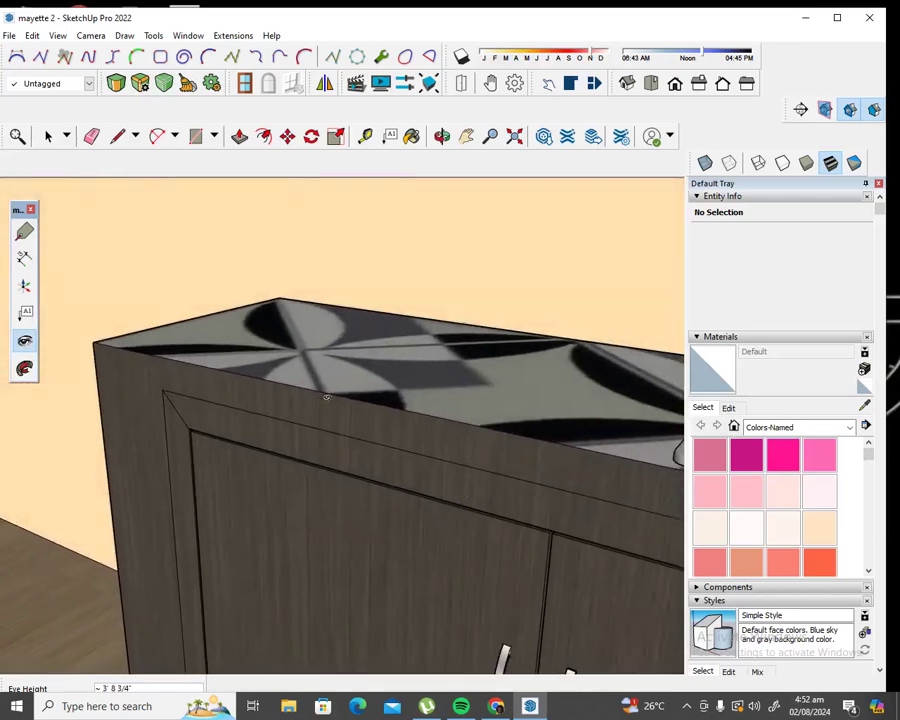
pyautogui.moveTo(326, 397)
pyautogui.mouseDown()
pyautogui.moveTo(464, 500)
pyautogui.moveTo(552, 495)
pyautogui.moveTo(625, 429)
pyautogui.moveTo(328, 413)
pyautogui.moveTo(420, 385)
pyautogui.moveTo(462, 233)
pyautogui.moveTo(480, 276)
pyautogui.moveTo(490, 366)
pyautogui.moveTo(462, 319)
pyautogui.moveTo(470, 256)
pyautogui.moveTo(440, 627)
pyautogui.moveTo(436, 439)
pyautogui.mouseUp()
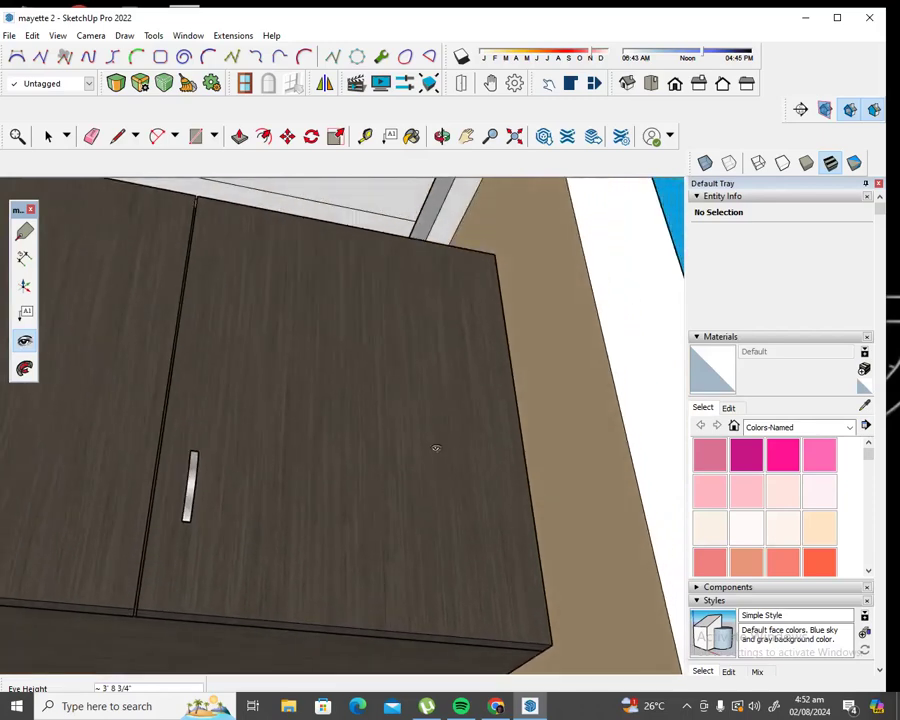
pyautogui.moveTo(441, 483)
pyautogui.mouseDown()
pyautogui.moveTo(193, 468)
pyautogui.moveTo(17, 518)
pyautogui.mouseUp()
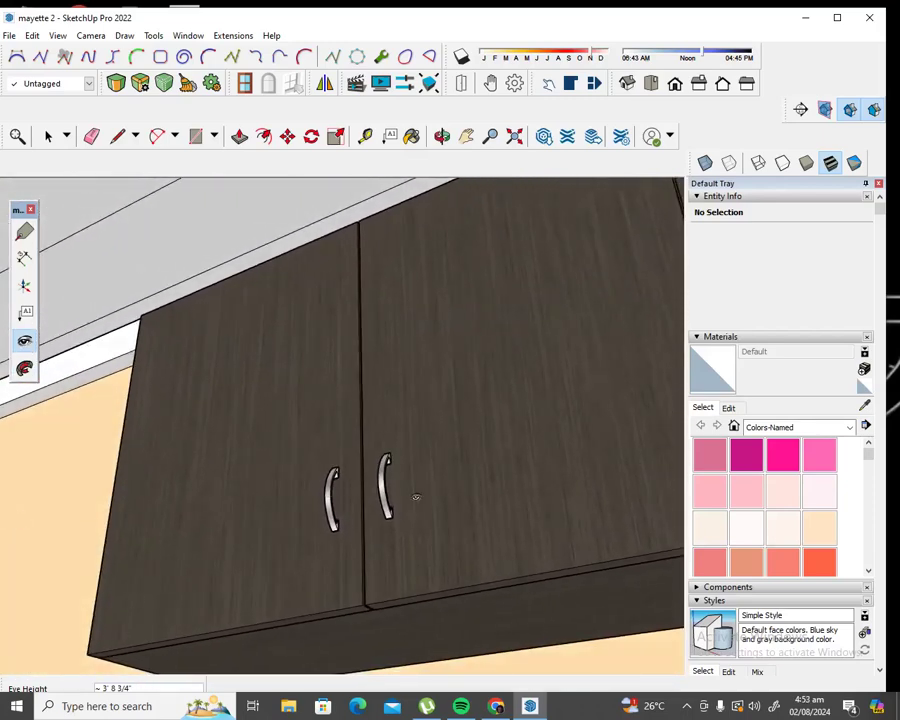
pyautogui.moveTo(416, 497)
pyautogui.mouseDown()
pyautogui.moveTo(508, 502)
pyautogui.moveTo(275, 543)
pyautogui.moveTo(238, 568)
pyautogui.mouseUp()
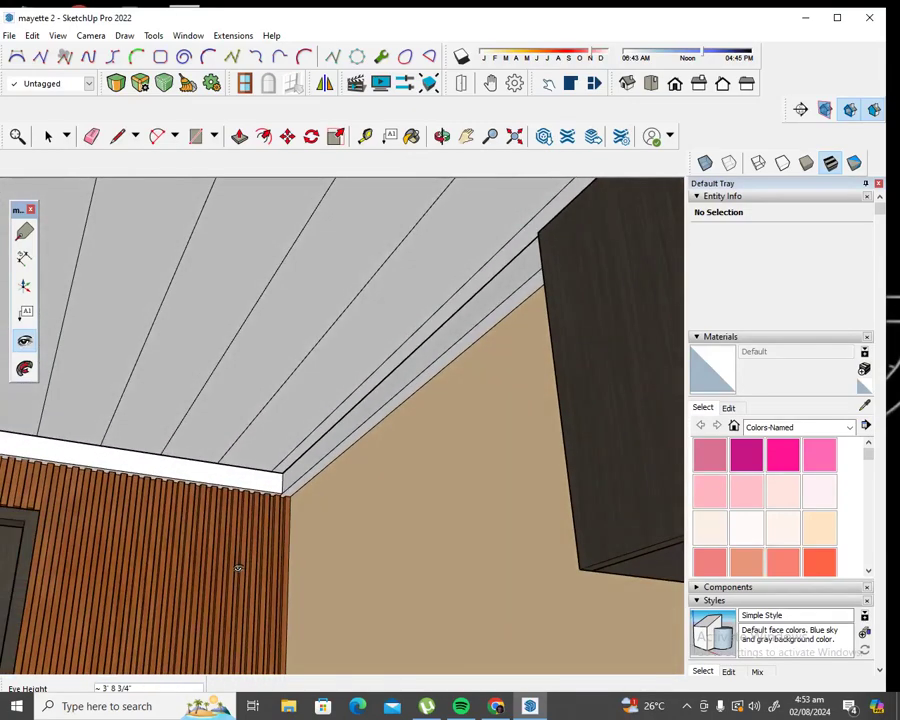
pyautogui.moveTo(283, 529)
pyautogui.mouseDown()
pyautogui.moveTo(269, 587)
pyautogui.moveTo(34, 607)
pyautogui.moveTo(39, 565)
pyautogui.mouseUp()
pyautogui.moveTo(305, 358)
pyautogui.mouseDown()
pyautogui.moveTo(271, 323)
pyautogui.moveTo(259, 474)
pyautogui.mouseUp()
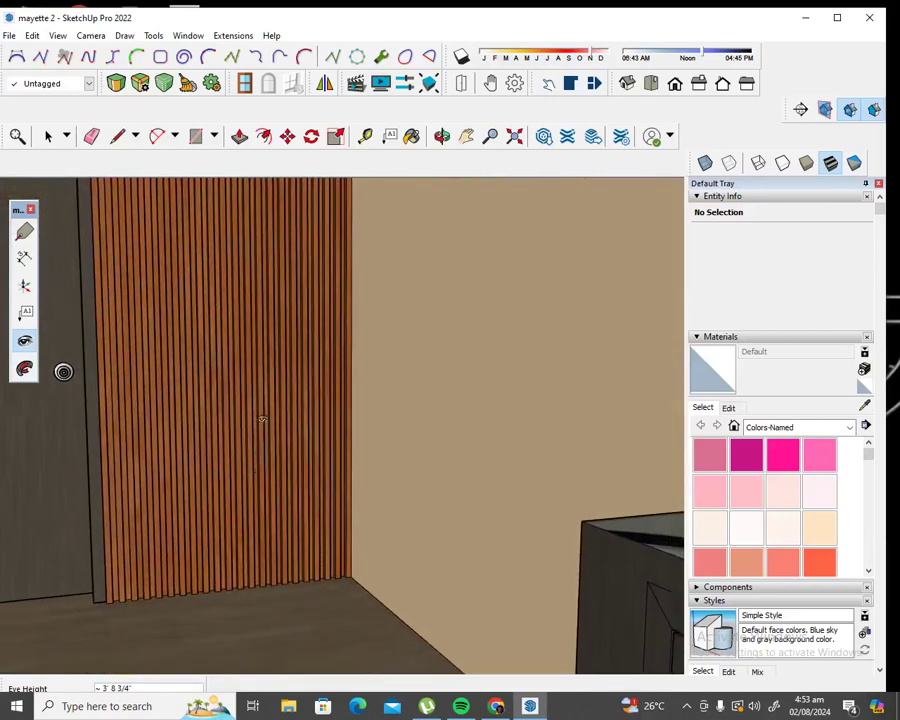
# Step: Turn left to a dark door and look up past its frame to the ceiling
pyautogui.scroll(2, 262, 420)
pyautogui.moveTo(250, 333)
pyautogui.mouseDown()
pyautogui.moveTo(255, 360)
pyautogui.moveTo(86, 304)
pyautogui.moveTo(93, 312)
pyautogui.mouseUp()
pyautogui.moveTo(295, 353)
pyautogui.mouseDown()
pyautogui.moveTo(223, 279)
pyautogui.moveTo(115, 221)
pyautogui.mouseUp()
pyautogui.moveTo(467, 329); pyautogui.dragTo(451, 264)
pyautogui.moveTo(516, 410)
pyautogui.mouseDown()
pyautogui.moveTo(492, 350)
pyautogui.moveTo(341, 356)
pyautogui.moveTo(298, 369)
pyautogui.mouseUp()
# Step: Sweep across the wall corner, floor and right slatted wall until the dark door fills the view
pyautogui.moveTo(383, 357); pyautogui.dragTo(229, 400)
pyautogui.moveTo(406, 356)
pyautogui.mouseDown()
pyautogui.moveTo(261, 323)
pyautogui.moveTo(229, 331)
pyautogui.mouseUp()
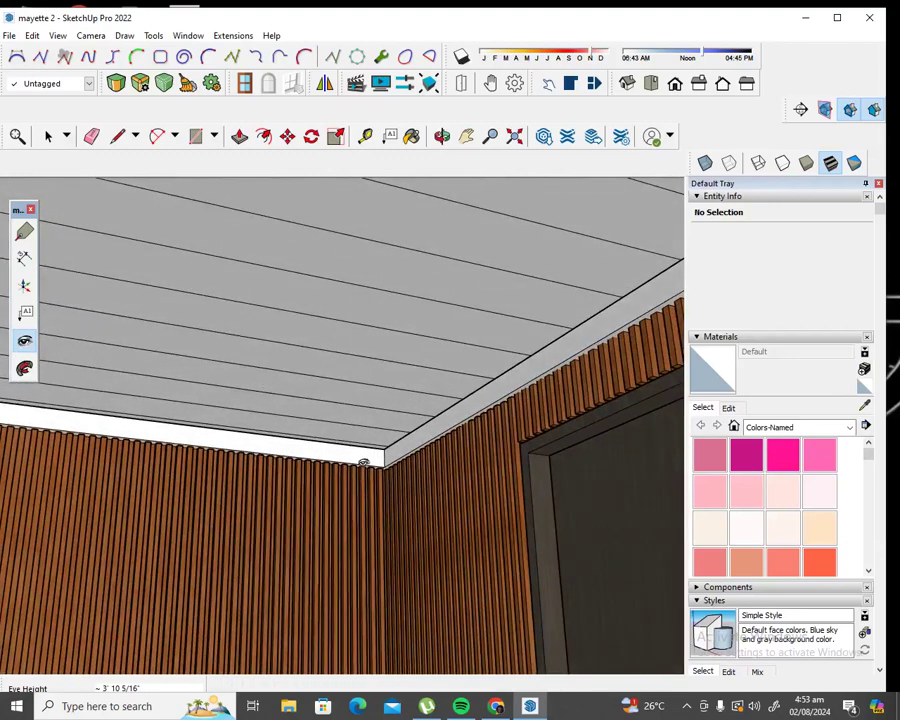
pyautogui.moveTo(363, 463)
pyautogui.mouseDown()
pyautogui.moveTo(363, 643)
pyautogui.moveTo(383, 618)
pyautogui.mouseUp()
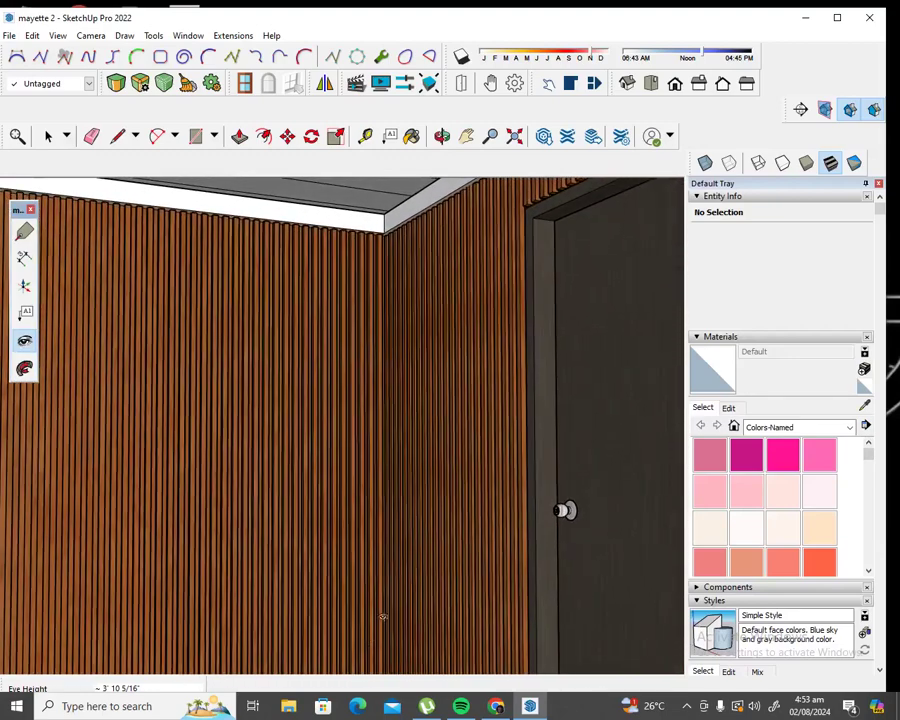
pyautogui.moveTo(400, 433)
pyautogui.mouseDown()
pyautogui.moveTo(410, 572)
pyautogui.moveTo(558, 637)
pyautogui.mouseUp()
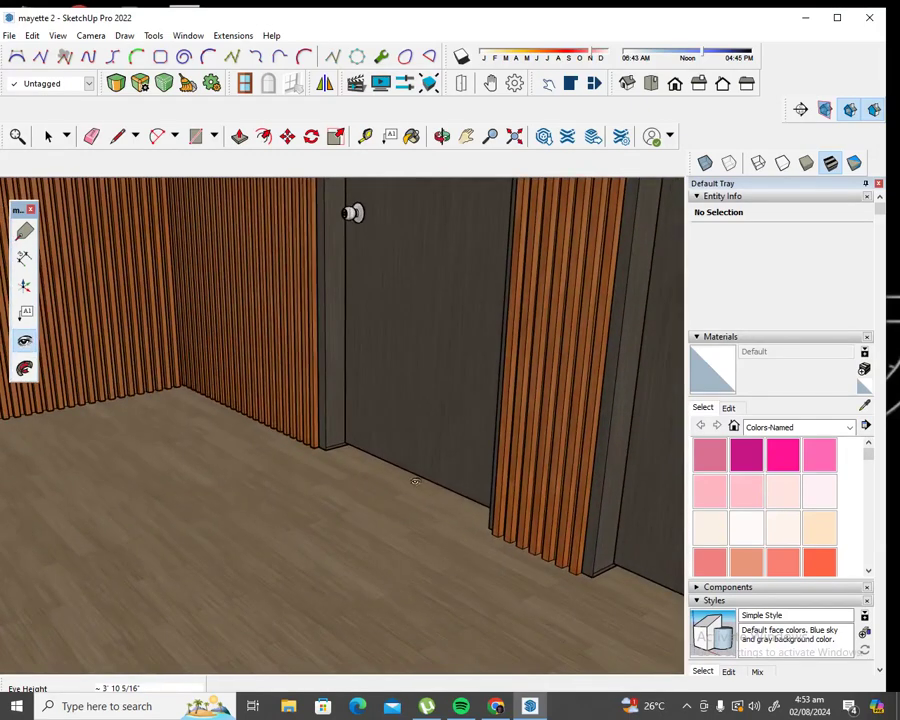
pyautogui.moveTo(415, 482)
pyautogui.mouseDown()
pyautogui.moveTo(520, 533)
pyautogui.moveTo(657, 551)
pyautogui.mouseUp()
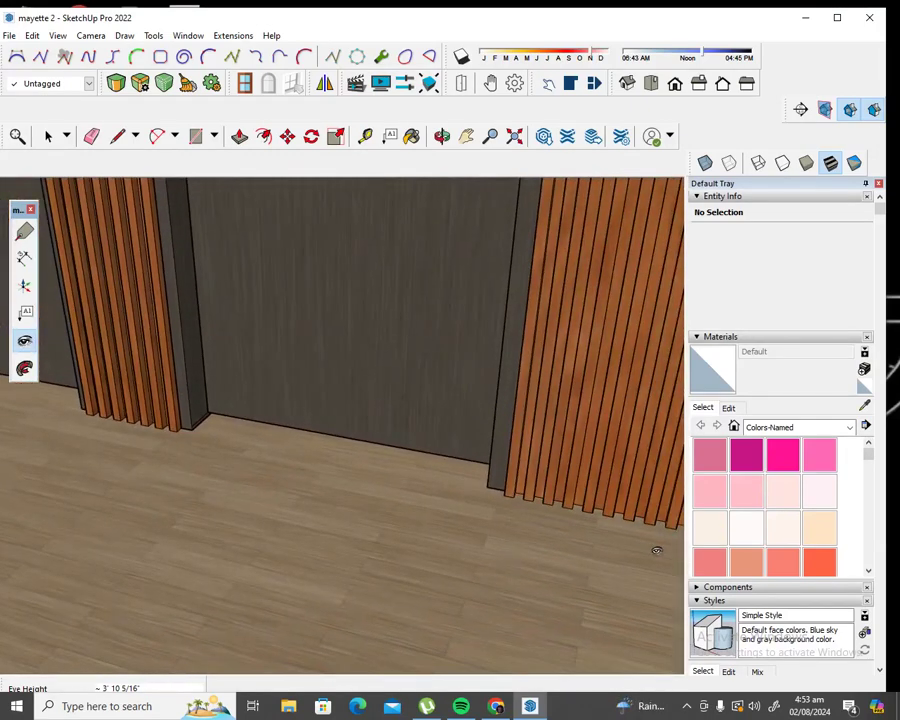
pyautogui.moveTo(603, 535); pyautogui.dragTo(601, 300)
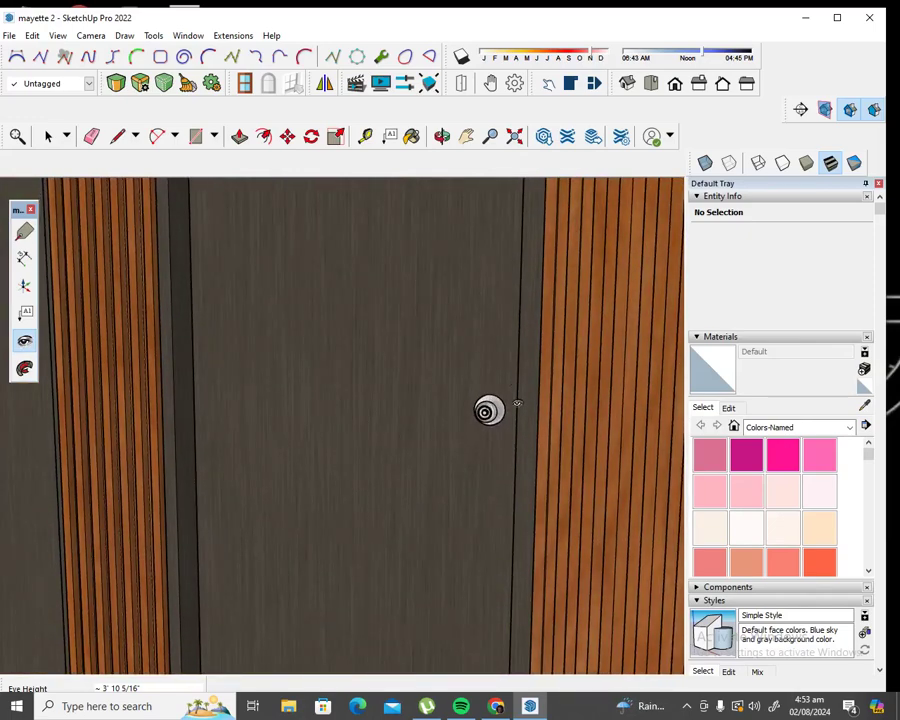
# Step: Pan across the slatted corner, ceiling and yellow wall, ending at the door knob and outside opening
pyautogui.moveTo(517, 403)
pyautogui.mouseDown()
pyautogui.moveTo(356, 380)
pyautogui.moveTo(206, 330)
pyautogui.moveTo(210, 340)
pyautogui.mouseUp()
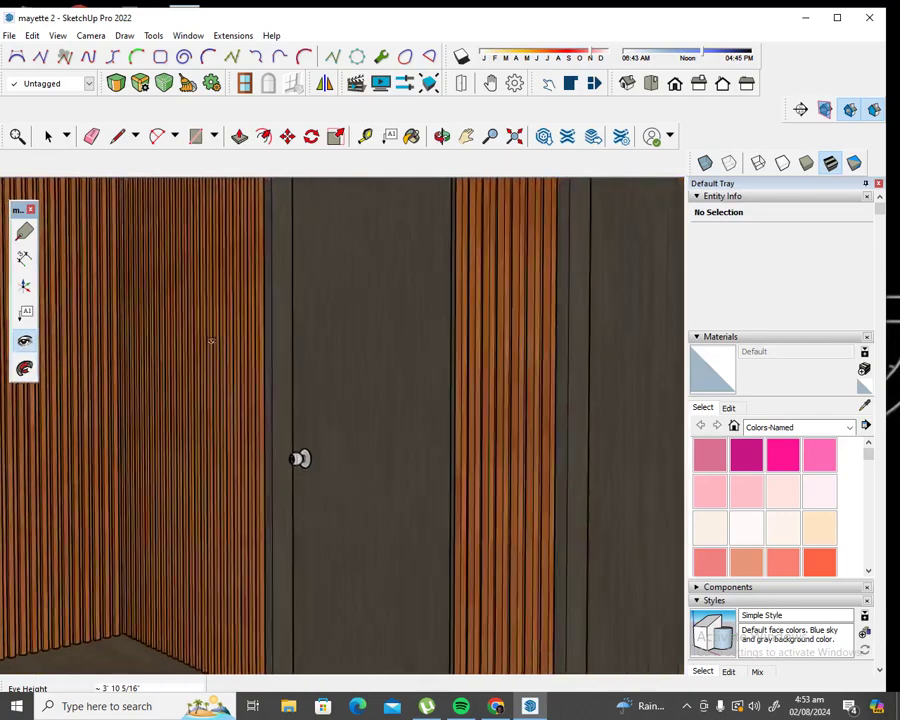
pyautogui.moveTo(376, 374)
pyautogui.mouseDown()
pyautogui.moveTo(201, 325)
pyautogui.moveTo(52, 311)
pyautogui.mouseUp()
pyautogui.moveTo(580, 423)
pyautogui.mouseDown()
pyautogui.moveTo(408, 300)
pyautogui.moveTo(368, 292)
pyautogui.mouseUp()
pyautogui.moveTo(481, 386)
pyautogui.mouseDown()
pyautogui.moveTo(510, 440)
pyautogui.moveTo(408, 372)
pyautogui.moveTo(333, 259)
pyautogui.moveTo(309, 408)
pyautogui.moveTo(307, 511)
pyautogui.moveTo(54, 589)
pyautogui.moveTo(37, 552)
pyautogui.mouseUp()
pyautogui.moveTo(324, 681)
pyautogui.mouseDown()
pyautogui.moveTo(353, 609)
pyautogui.moveTo(355, 487)
pyautogui.moveTo(251, 621)
pyautogui.moveTo(216, 631)
pyautogui.mouseUp()
pyautogui.moveTo(301, 430)
pyautogui.mouseDown()
pyautogui.moveTo(254, 494)
pyautogui.moveTo(222, 575)
pyautogui.mouseUp()
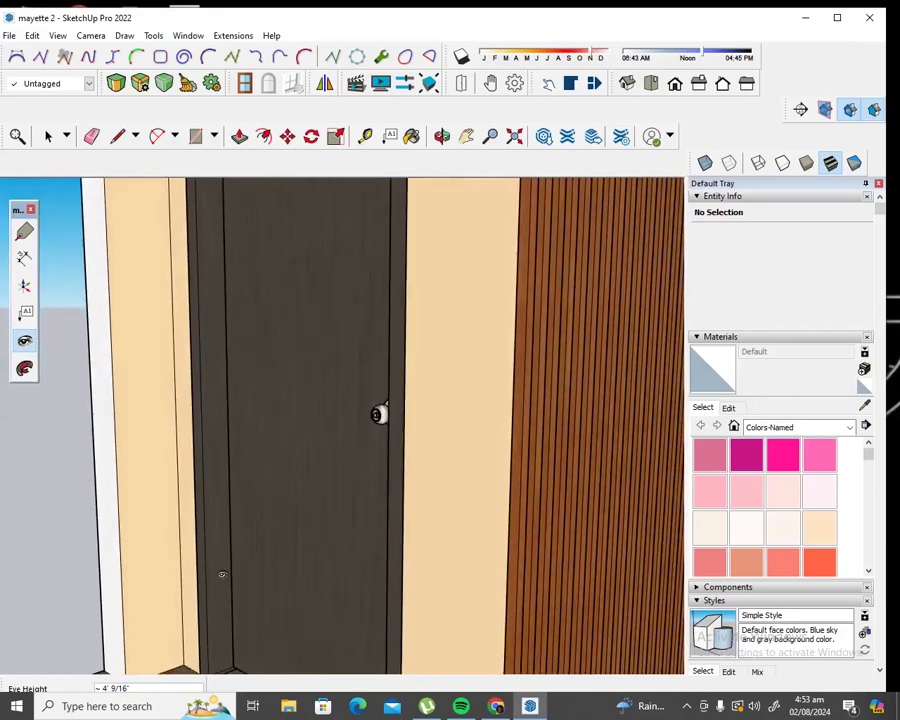
pyautogui.moveTo(432, 535)
pyautogui.mouseDown()
pyautogui.moveTo(362, 518)
pyautogui.moveTo(201, 518)
pyautogui.moveTo(468, 502)
pyautogui.moveTo(583, 510)
pyautogui.moveTo(571, 424)
pyautogui.mouseUp()
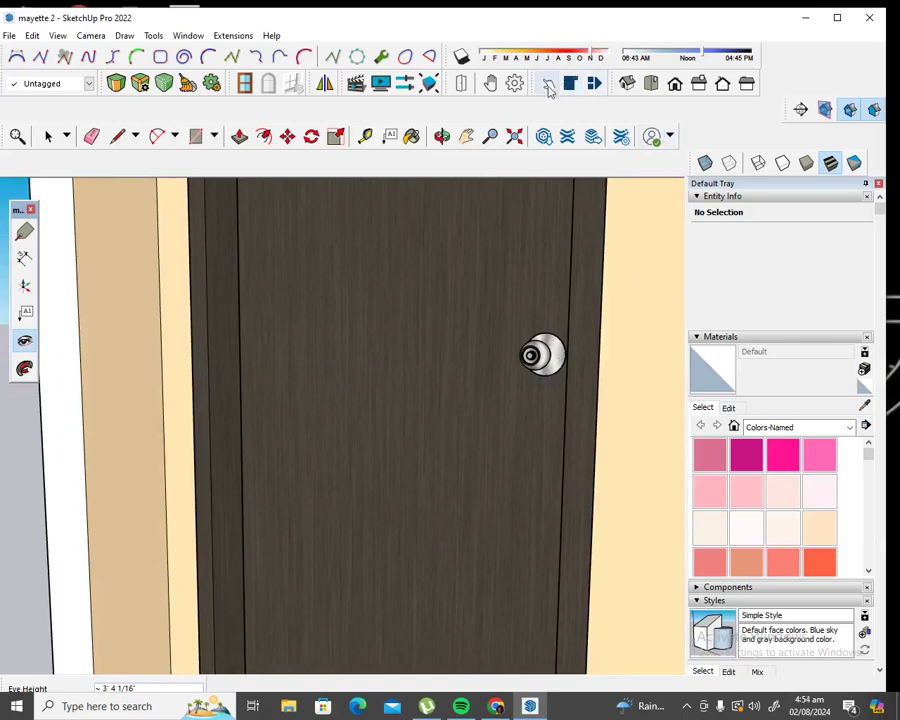
# Step: Look past the open door at eye level, then swing it shut with Interact
pyautogui.click(548, 86)
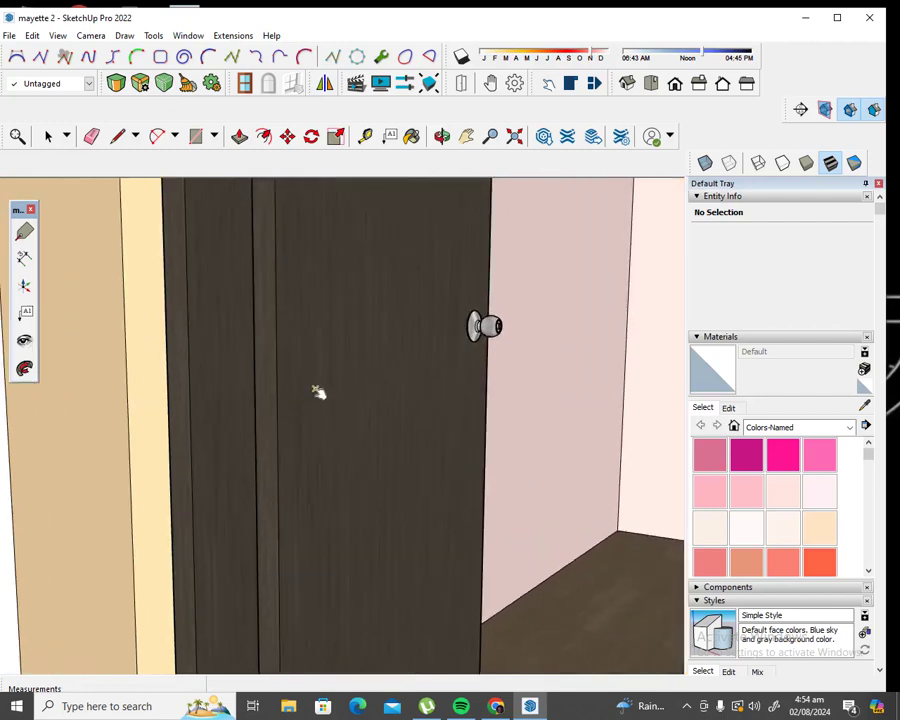
pyautogui.click(24, 340)
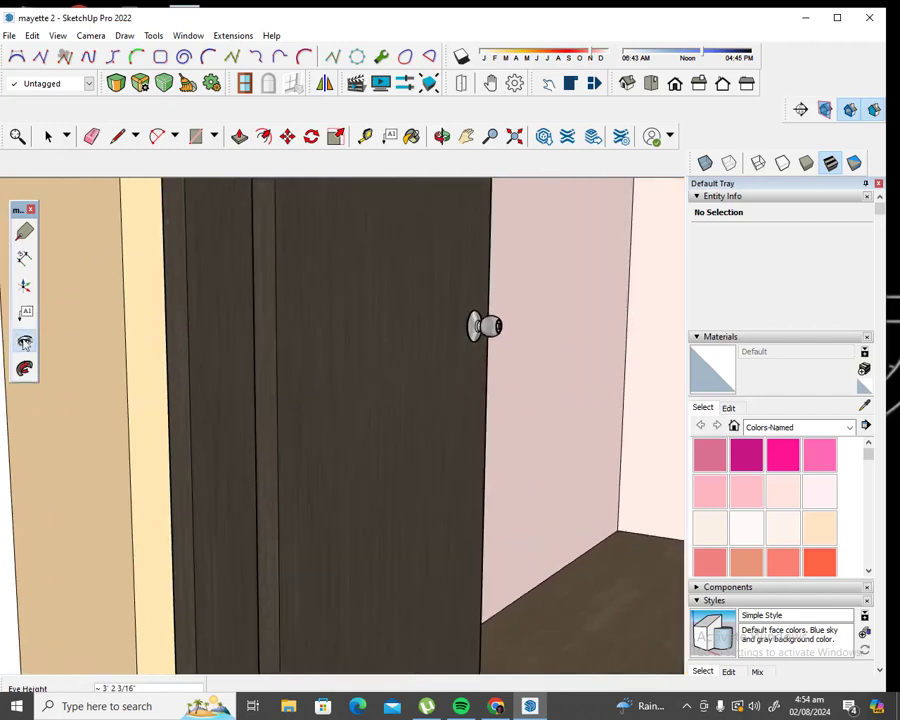
pyautogui.moveTo(150, 380); pyautogui.dragTo(312, 381)
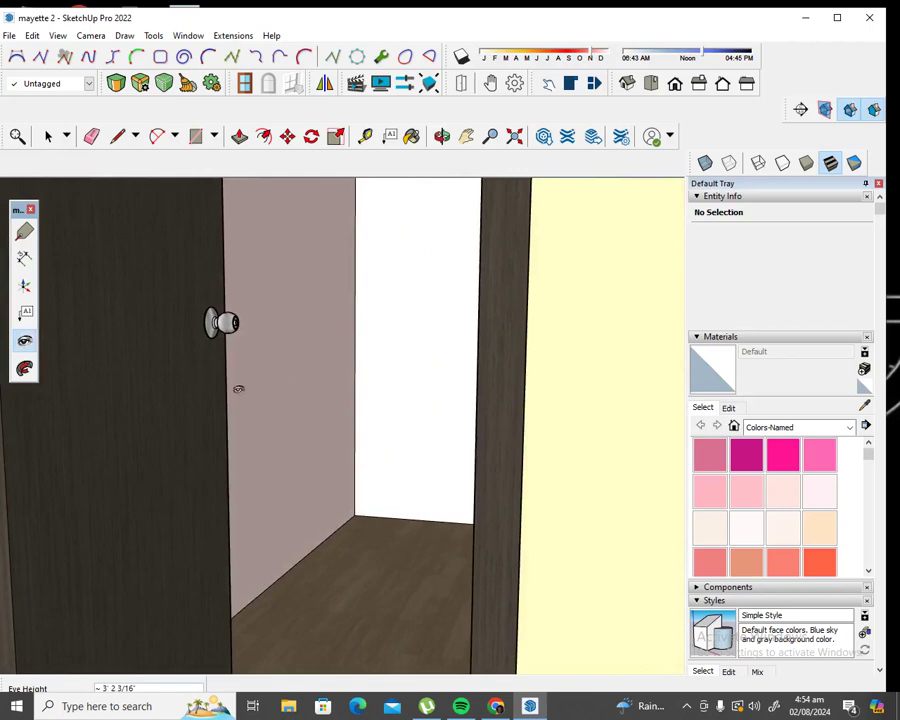
pyautogui.moveTo(238, 389)
pyautogui.mouseDown()
pyautogui.moveTo(307, 382)
pyautogui.moveTo(328, 338)
pyautogui.moveTo(343, 209)
pyautogui.moveTo(284, 397)
pyautogui.mouseUp()
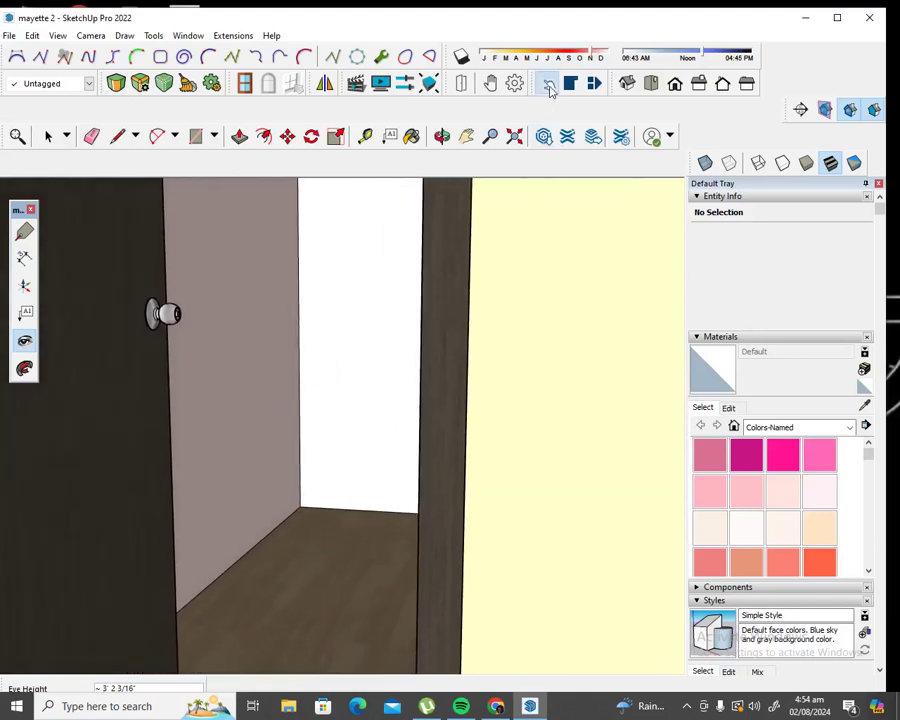
pyautogui.click(549, 88)
pyautogui.click(169, 322)
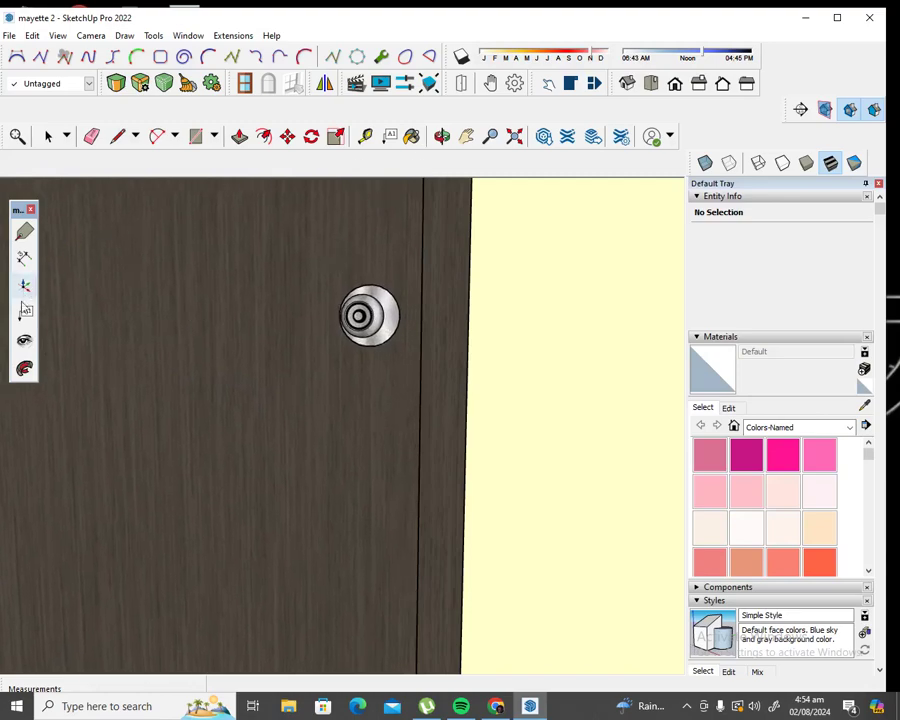
# Step: Turn from the slatted wall and ceiling to centre the dark door, then click it open
pyautogui.click(24, 340)
pyautogui.moveTo(56, 375); pyautogui.dragTo(369, 394)
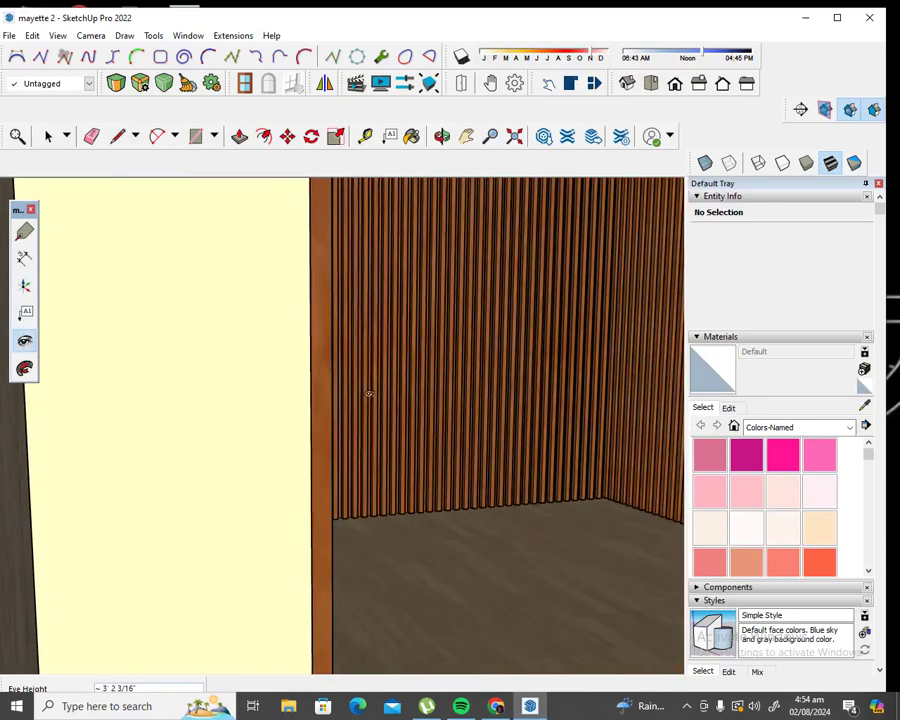
pyautogui.moveTo(177, 440); pyautogui.dragTo(294, 306)
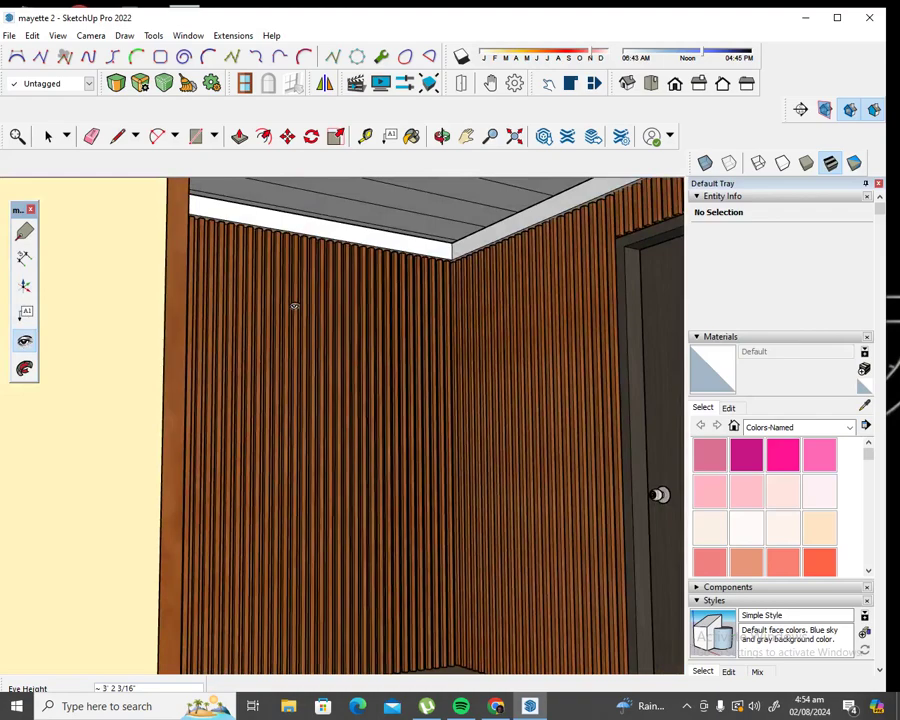
pyautogui.moveTo(179, 468)
pyautogui.mouseDown()
pyautogui.moveTo(151, 484)
pyautogui.moveTo(311, 434)
pyautogui.moveTo(423, 297)
pyautogui.moveTo(400, 352)
pyautogui.moveTo(420, 605)
pyautogui.moveTo(486, 603)
pyautogui.moveTo(578, 636)
pyautogui.mouseUp()
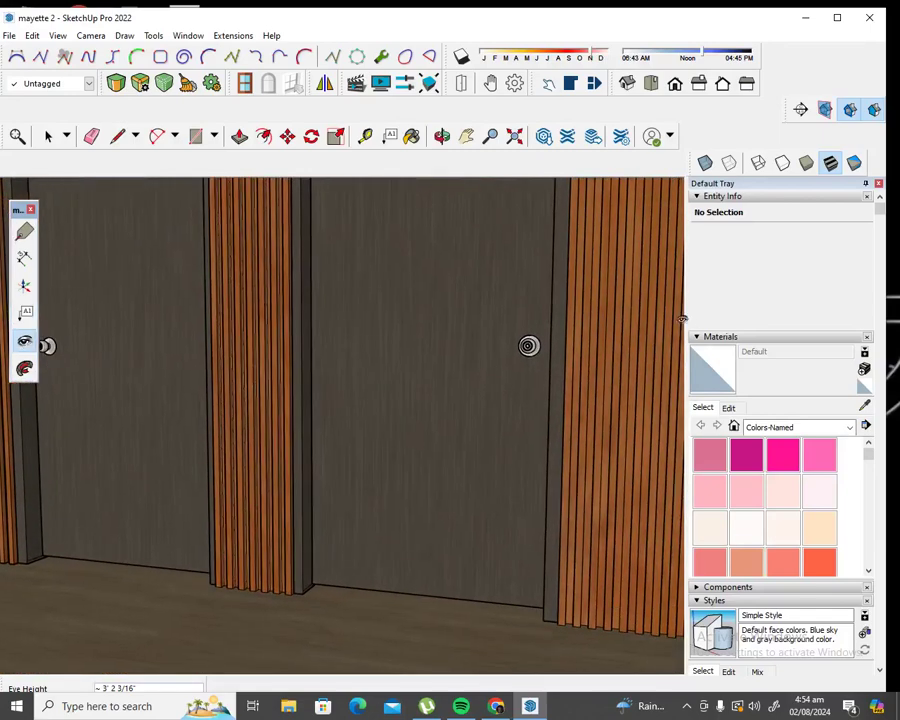
pyautogui.moveTo(681, 318); pyautogui.dragTo(666, 316)
pyautogui.scroll(2, 636, 306)
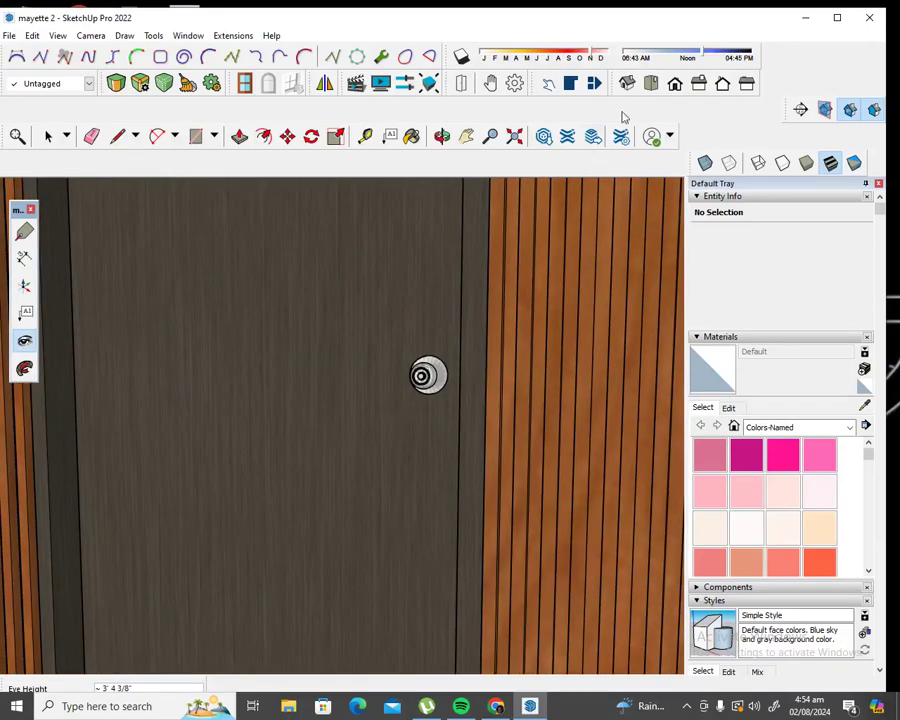
pyautogui.click(548, 84)
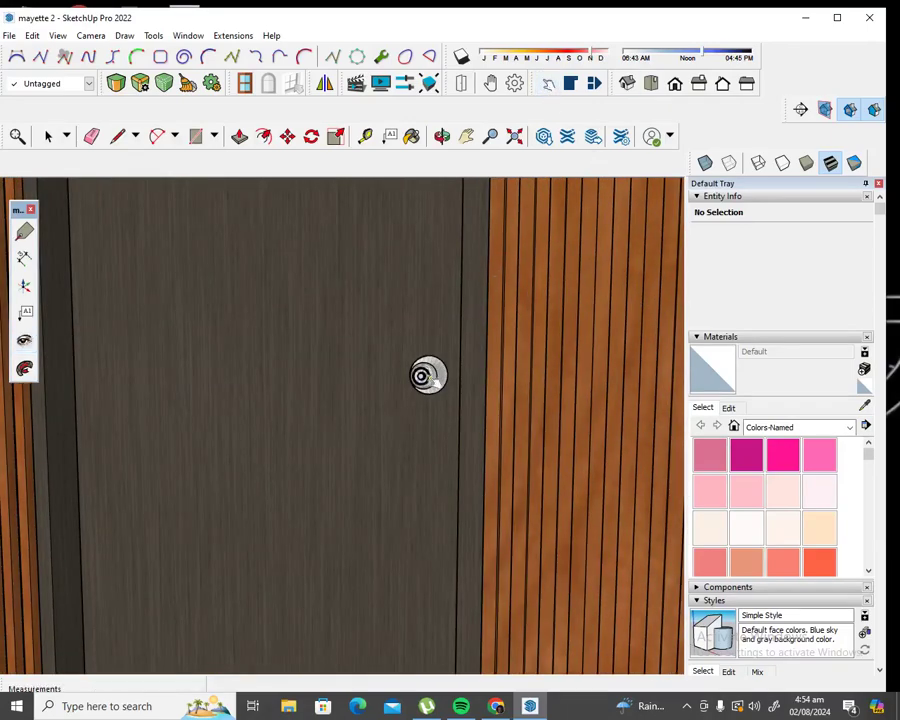
pyautogui.click(436, 382)
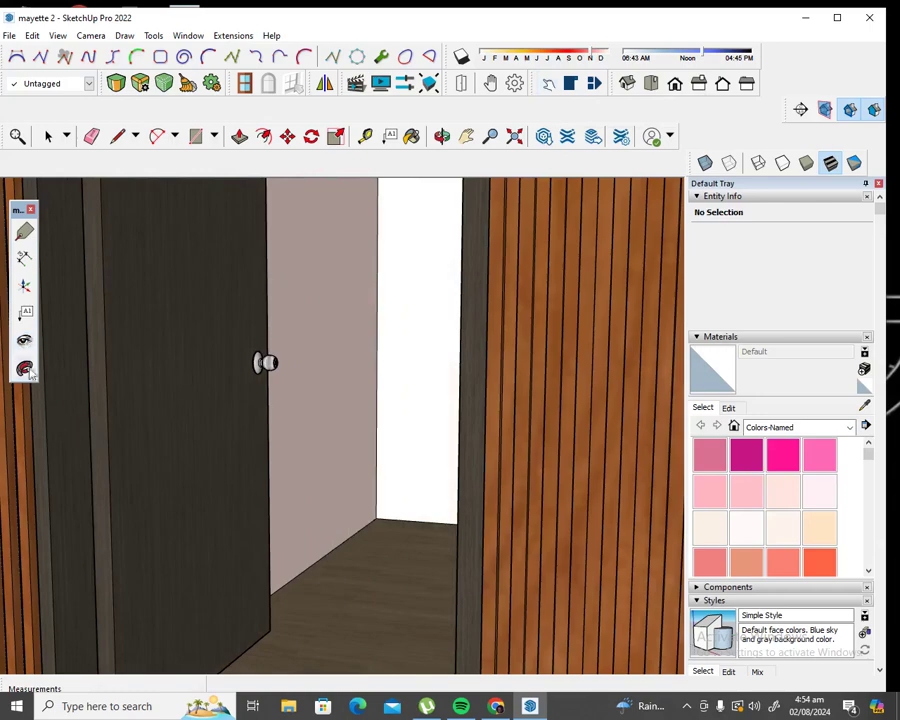
# Step: Look up at the ceiling, then turn across the white and pink walls to the plank ceiling
pyautogui.click(24, 340)
pyautogui.moveTo(160, 462)
pyautogui.mouseDown()
pyautogui.moveTo(193, 298)
pyautogui.moveTo(289, 414)
pyautogui.moveTo(247, 359)
pyautogui.moveTo(255, 430)
pyautogui.moveTo(302, 595)
pyautogui.mouseUp()
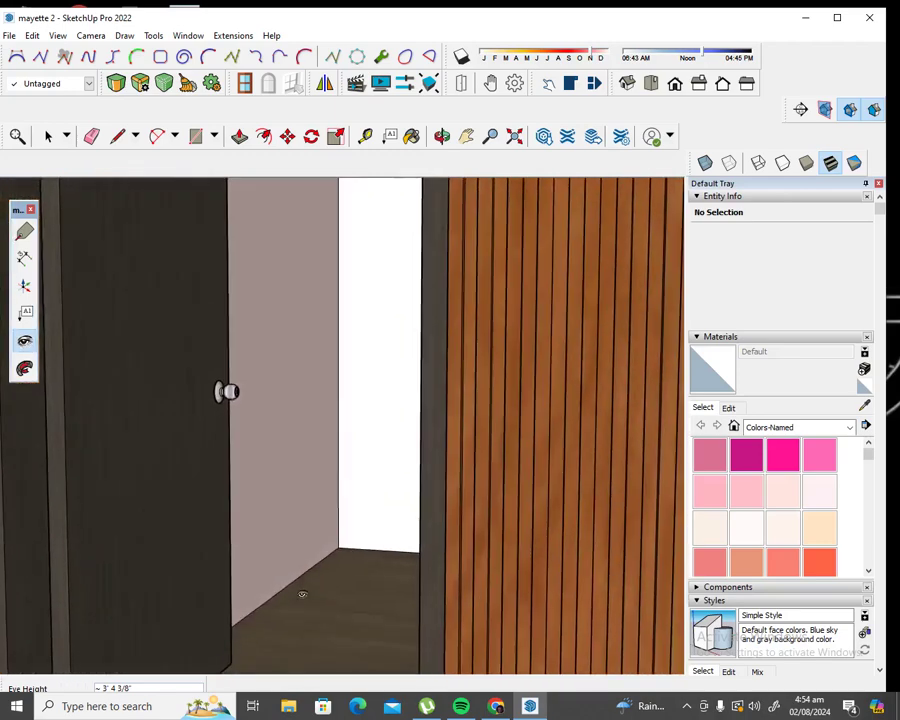
pyautogui.moveTo(286, 370)
pyautogui.mouseDown()
pyautogui.moveTo(296, 360)
pyautogui.moveTo(332, 386)
pyautogui.moveTo(440, 360)
pyautogui.moveTo(451, 307)
pyautogui.mouseUp()
pyautogui.moveTo(354, 348)
pyautogui.mouseDown()
pyautogui.moveTo(558, 468)
pyautogui.moveTo(498, 446)
pyautogui.moveTo(450, 454)
pyautogui.moveTo(540, 488)
pyautogui.moveTo(500, 341)
pyautogui.mouseUp()
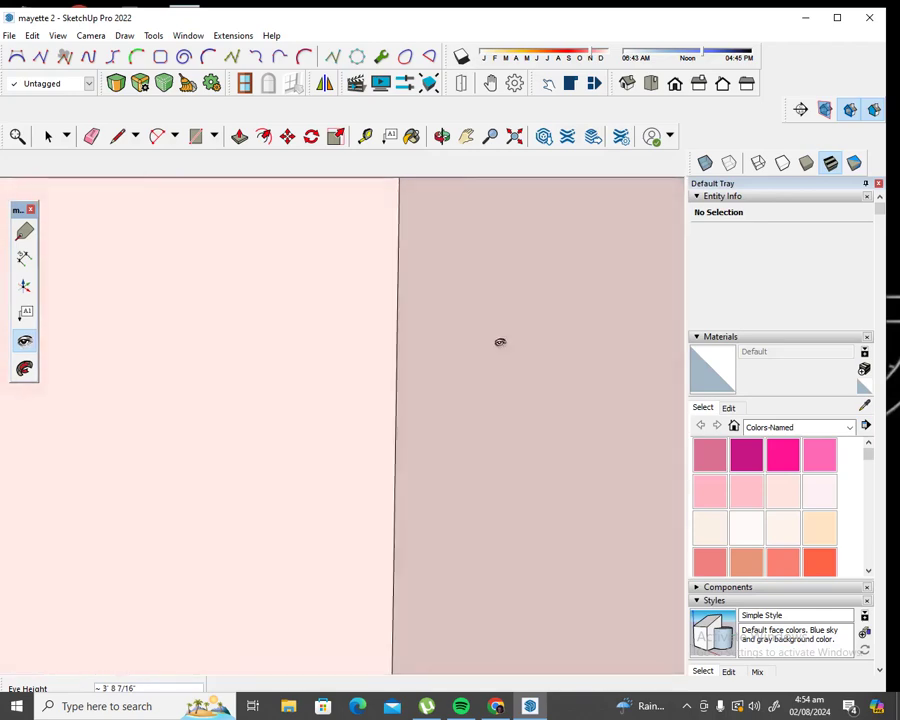
pyautogui.moveTo(416, 506); pyautogui.dragTo(415, 220)
pyautogui.moveTo(407, 432)
pyautogui.mouseDown()
pyautogui.moveTo(422, 263)
pyautogui.moveTo(422, 291)
pyautogui.moveTo(229, 251)
pyautogui.mouseUp()
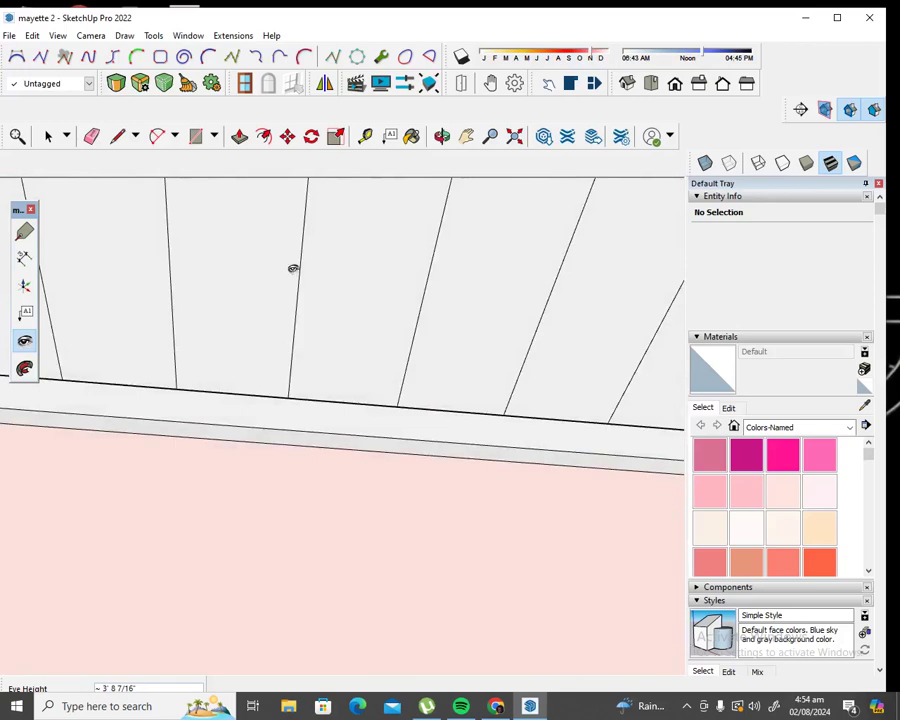
# Step: Follow the ceiling edge, then look down at the wardrobe, door knob, pink wall and floor
pyautogui.moveTo(293, 268)
pyautogui.mouseDown()
pyautogui.moveTo(223, 273)
pyautogui.moveTo(193, 290)
pyautogui.moveTo(310, 326)
pyautogui.moveTo(193, 317)
pyautogui.moveTo(159, 331)
pyautogui.mouseUp()
pyautogui.moveTo(431, 323)
pyautogui.mouseDown()
pyautogui.moveTo(454, 338)
pyautogui.moveTo(119, 263)
pyautogui.mouseUp()
pyautogui.moveTo(289, 290)
pyautogui.mouseDown()
pyautogui.moveTo(90, 518)
pyautogui.moveTo(91, 531)
pyautogui.mouseUp()
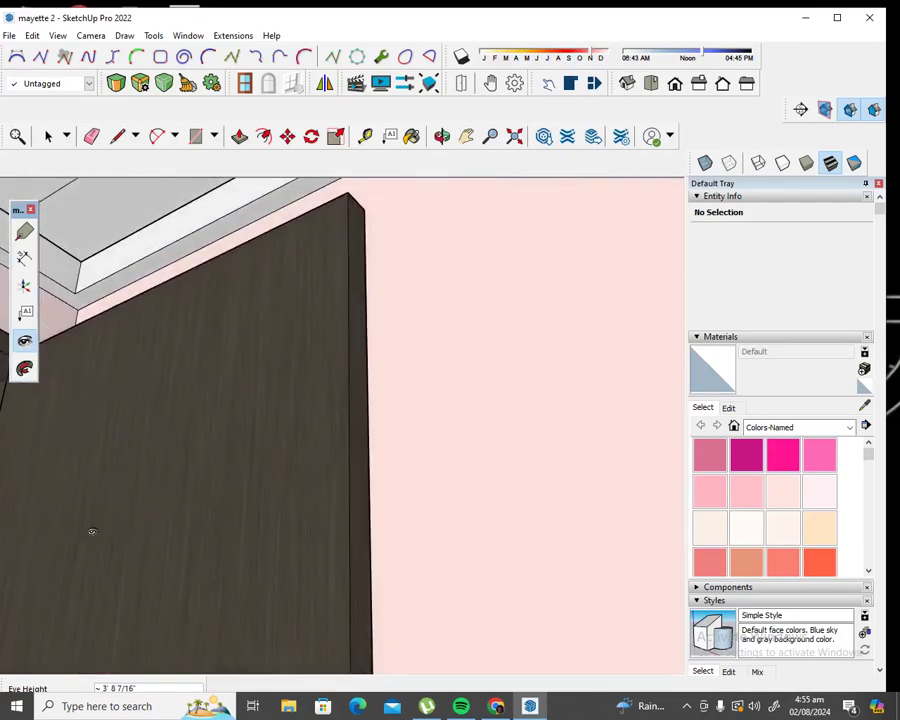
pyautogui.moveTo(225, 243)
pyautogui.mouseDown()
pyautogui.moveTo(190, 438)
pyautogui.moveTo(176, 593)
pyautogui.mouseUp()
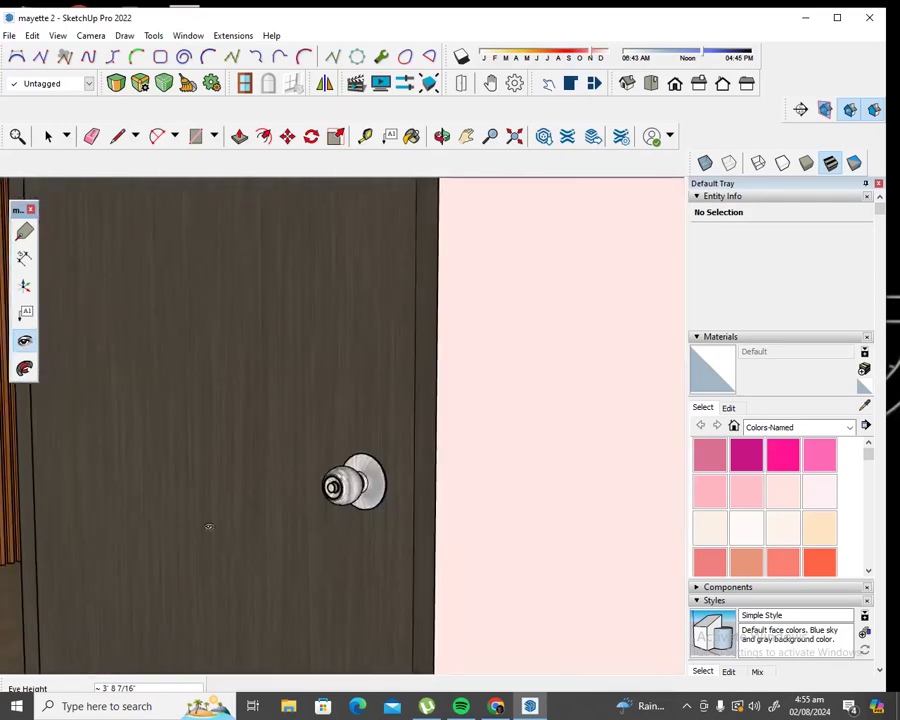
pyautogui.moveTo(209, 527)
pyautogui.mouseDown()
pyautogui.moveTo(202, 449)
pyautogui.moveTo(140, 415)
pyautogui.moveTo(115, 426)
pyautogui.moveTo(52, 386)
pyautogui.moveTo(56, 399)
pyautogui.moveTo(86, 250)
pyautogui.mouseUp()
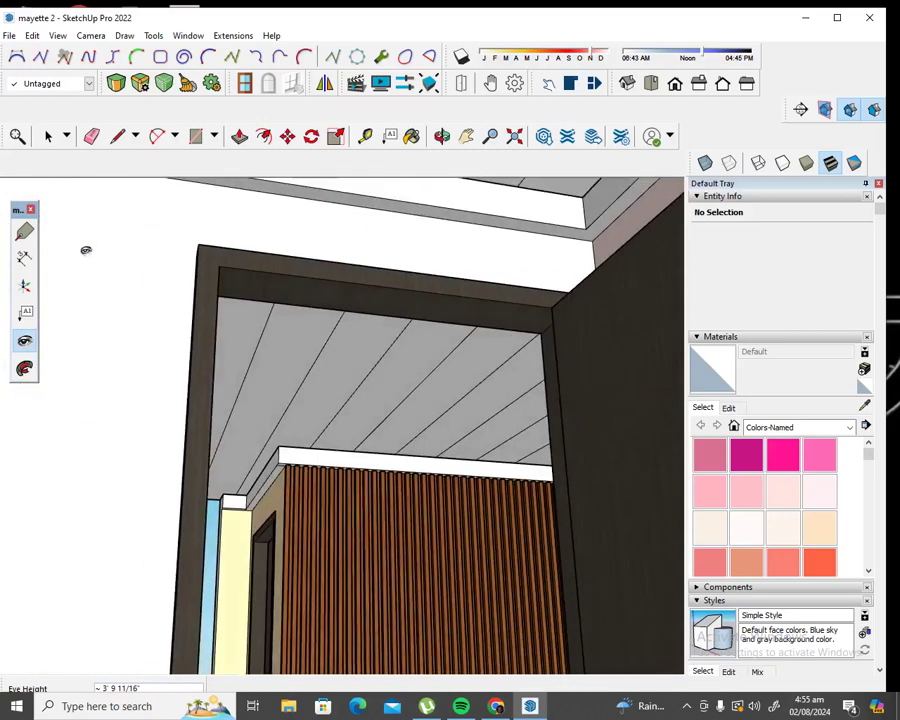
pyautogui.moveTo(176, 253)
pyautogui.mouseDown()
pyautogui.moveTo(195, 203)
pyautogui.moveTo(241, 253)
pyautogui.moveTo(160, 200)
pyautogui.mouseUp()
pyautogui.moveTo(91, 299)
pyautogui.mouseDown()
pyautogui.moveTo(168, 464)
pyautogui.moveTo(228, 638)
pyautogui.mouseUp()
pyautogui.moveTo(222, 568)
pyautogui.mouseDown()
pyautogui.moveTo(414, 672)
pyautogui.moveTo(411, 663)
pyautogui.mouseUp()
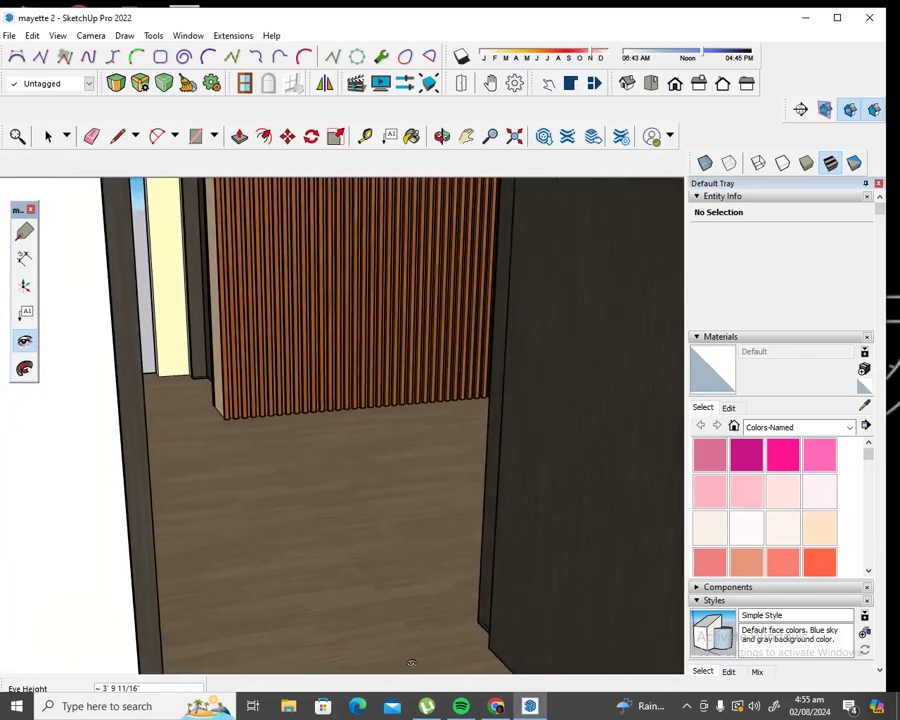
# Step: Walk toward the slatted wood wall and turn from the room corner to the dark door
pyautogui.scroll(2, 376, 232)
pyautogui.scroll(2, 376, 232)
pyautogui.scroll(2, 376, 232)
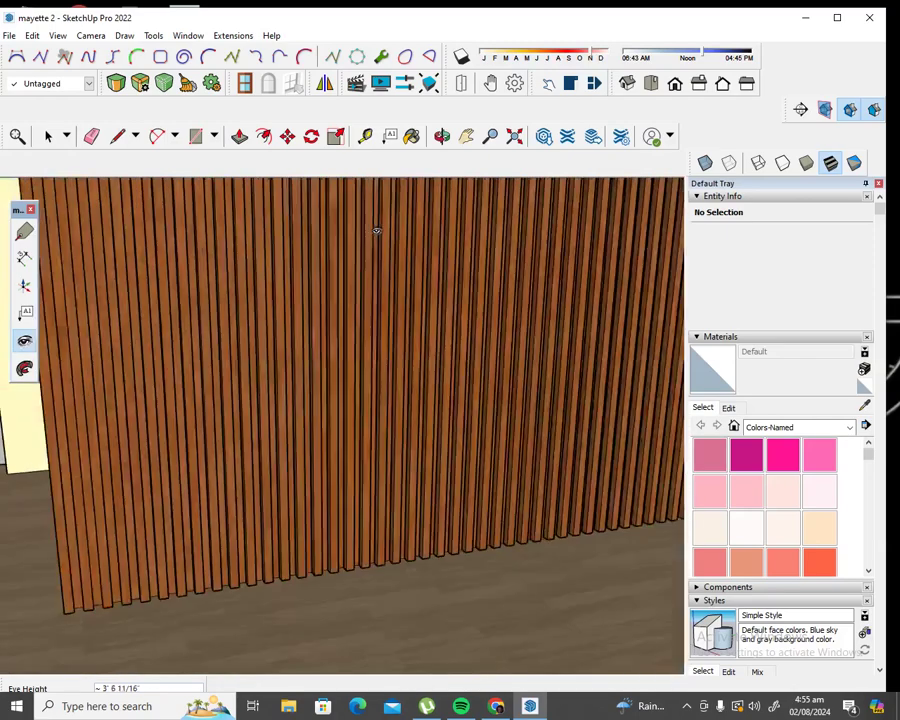
pyautogui.scroll(2, 376, 231)
pyautogui.scroll(2, 376, 232)
pyautogui.scroll(-2, 358, 268)
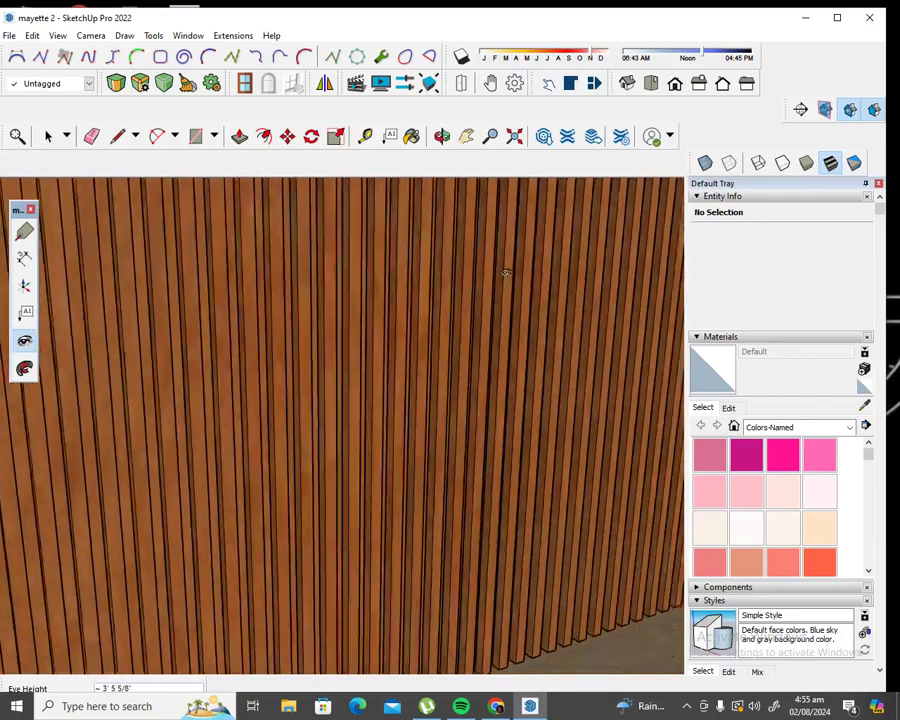
pyautogui.scroll(-1, 380, 270)
pyautogui.scroll(-2, 372, 292)
pyautogui.scroll(-1, 372, 292)
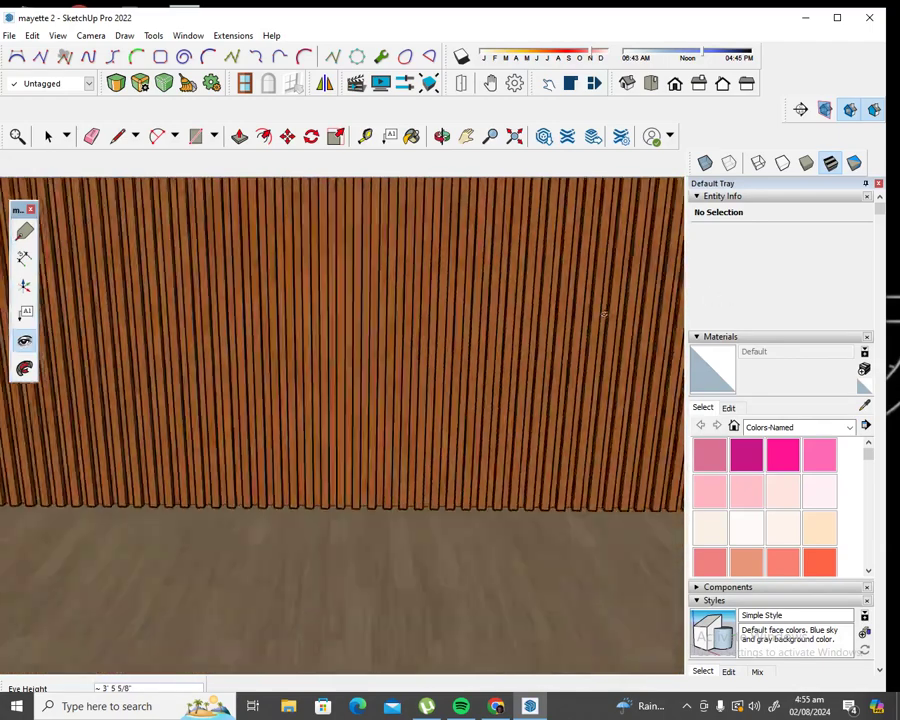
pyautogui.moveTo(372, 292)
pyautogui.mouseDown()
pyautogui.moveTo(340, 288)
pyautogui.moveTo(493, 276)
pyautogui.moveTo(281, 274)
pyautogui.moveTo(584, 298)
pyautogui.moveTo(594, 210)
pyautogui.mouseUp()
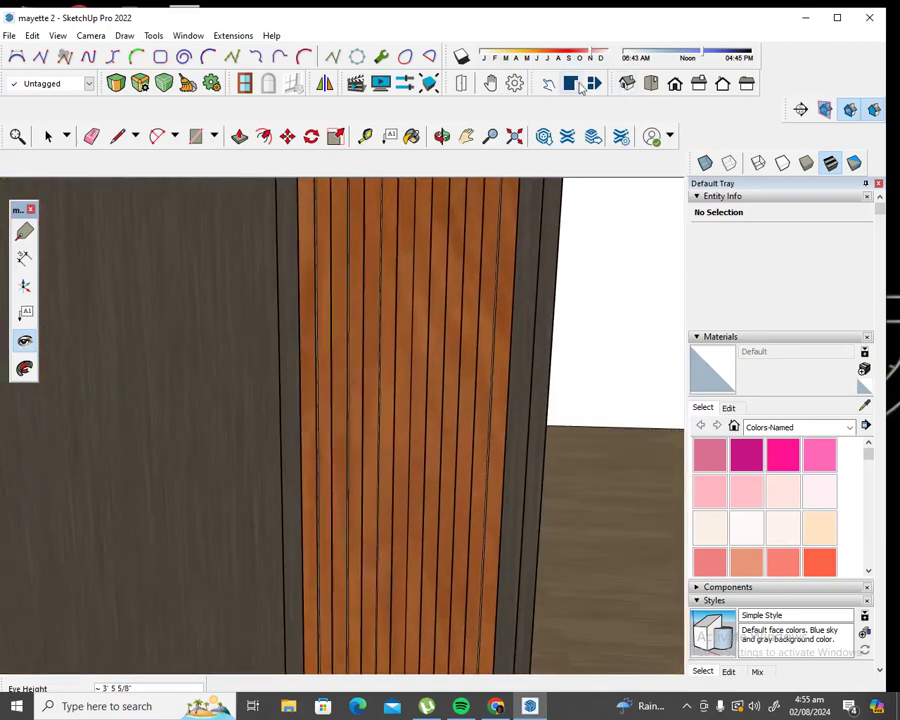
# Step: Swing the dark door shut, then face it up close from a lower eye height
pyautogui.click(548, 84)
pyautogui.click(560, 248)
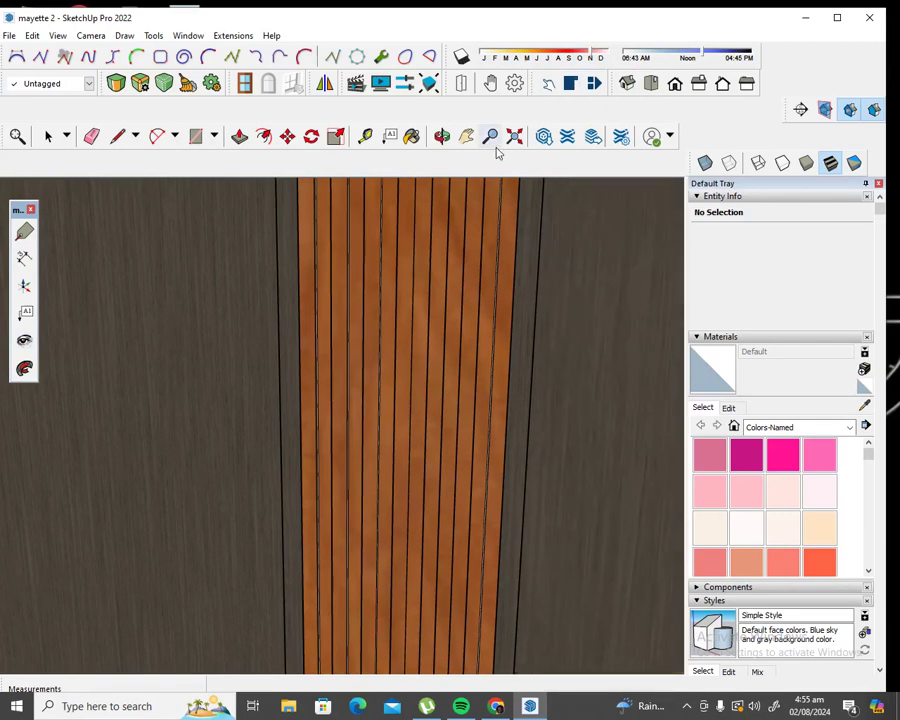
pyautogui.click(24, 342)
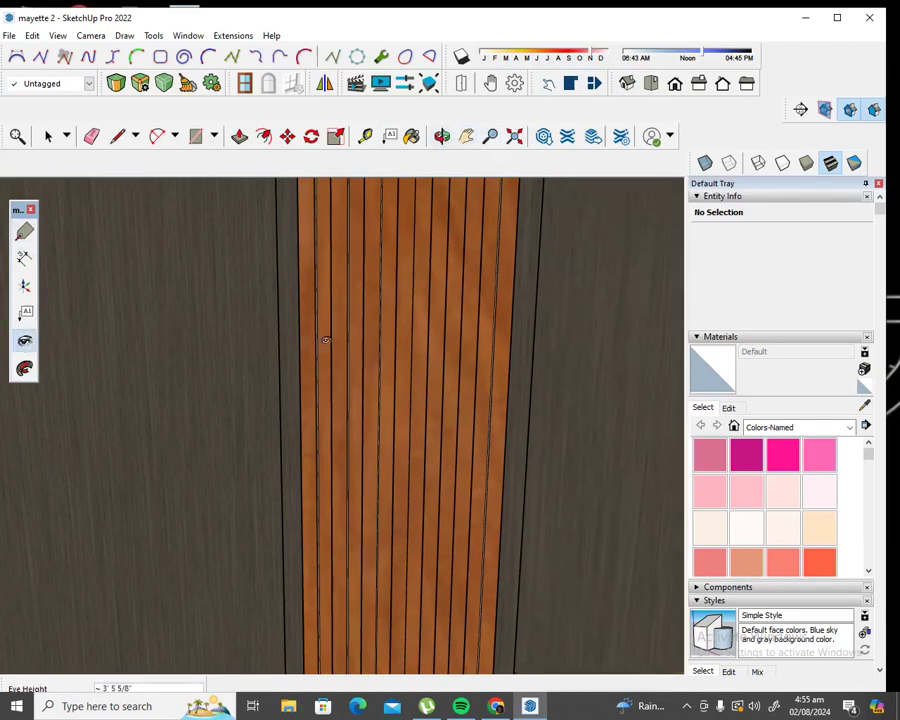
pyautogui.moveTo(325, 340)
pyautogui.mouseDown()
pyautogui.moveTo(181, 352)
pyautogui.moveTo(253, 424)
pyautogui.moveTo(204, 503)
pyautogui.mouseUp()
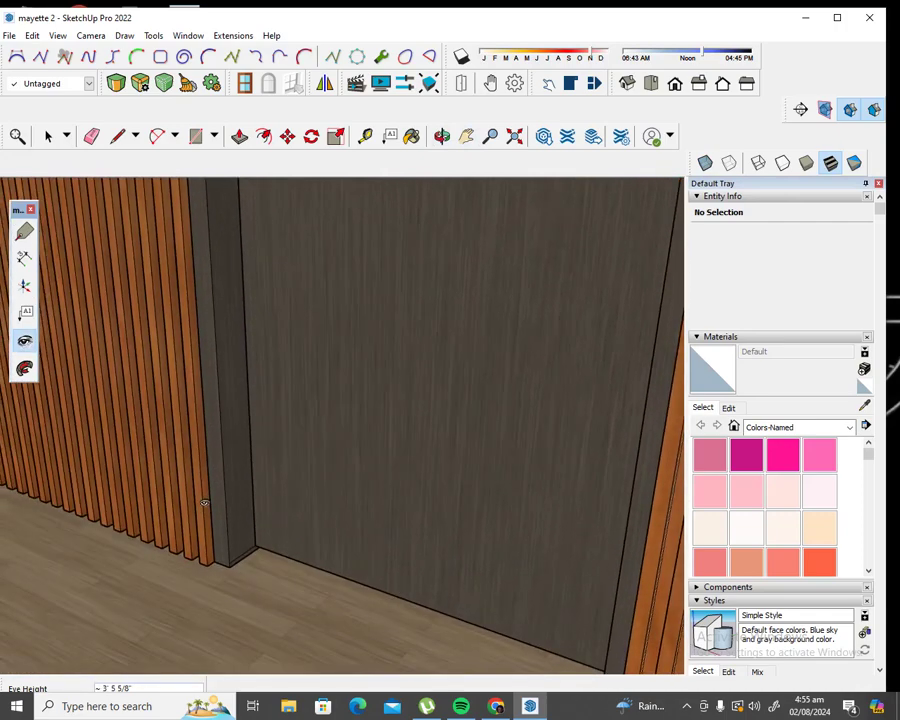
pyautogui.scroll(-2, 204, 503)
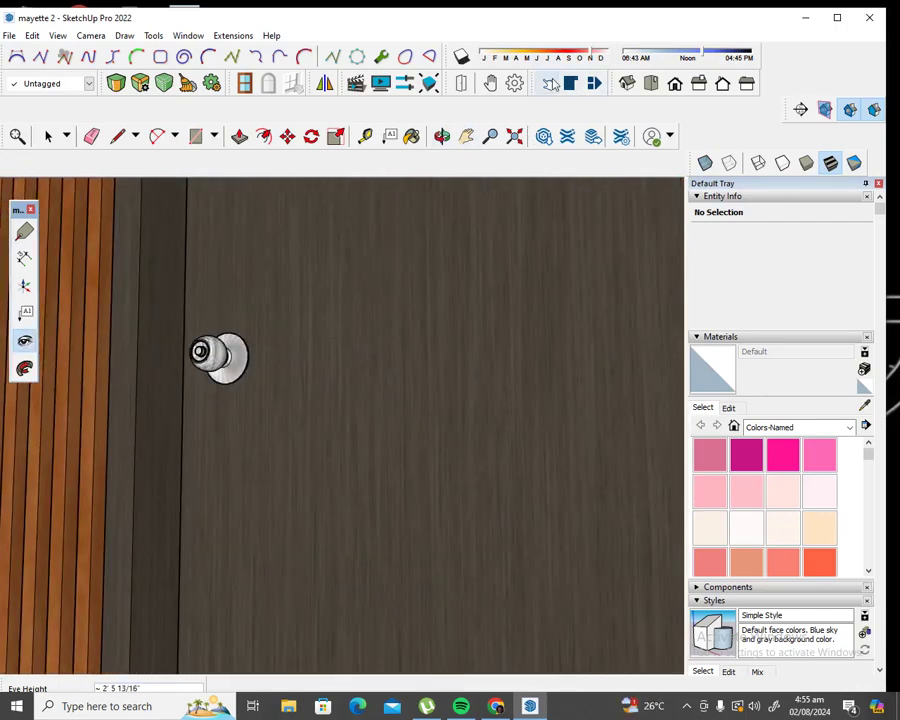
# Step: Zoom into the cyan room and look up at the white ceiling boards from eye level
pyautogui.press('h')
pyautogui.scroll(-5, 290, 410)
pyautogui.scroll(3, 422, 472)
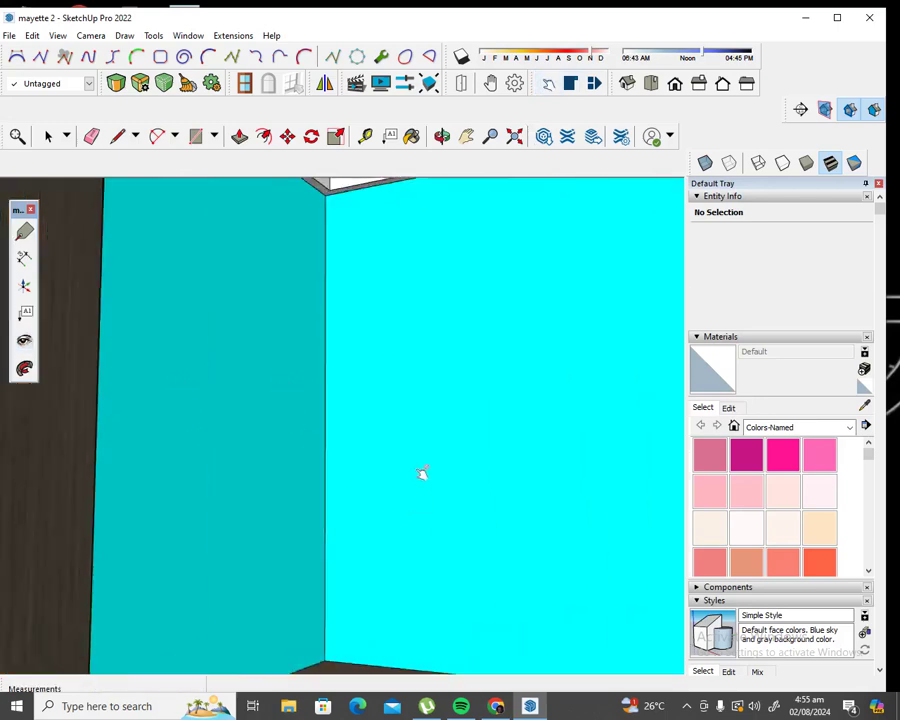
pyautogui.scroll(2, 416, 464)
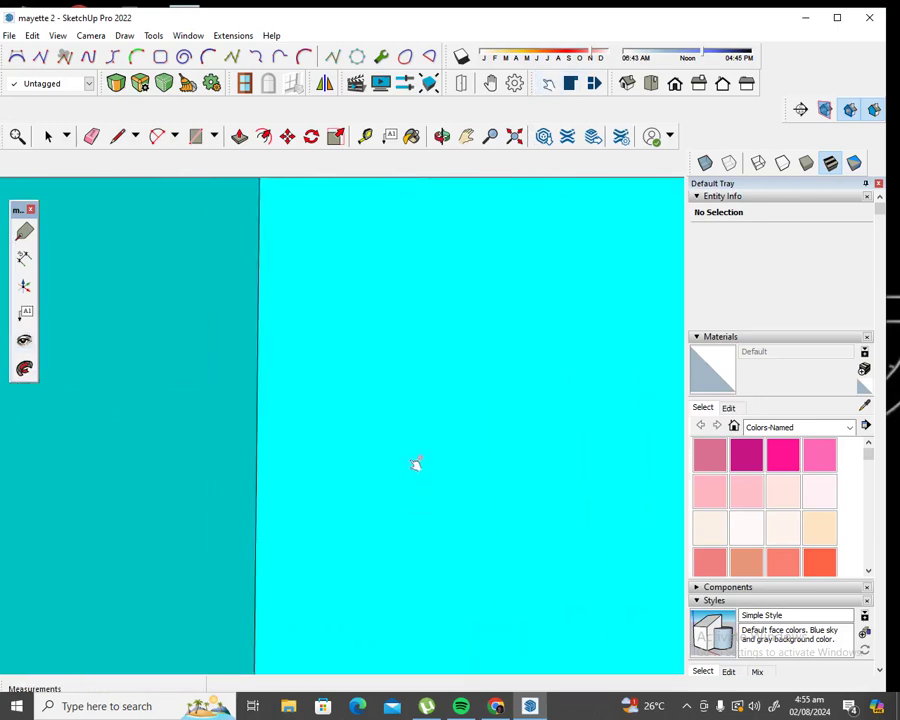
pyautogui.scroll(1, 416, 464)
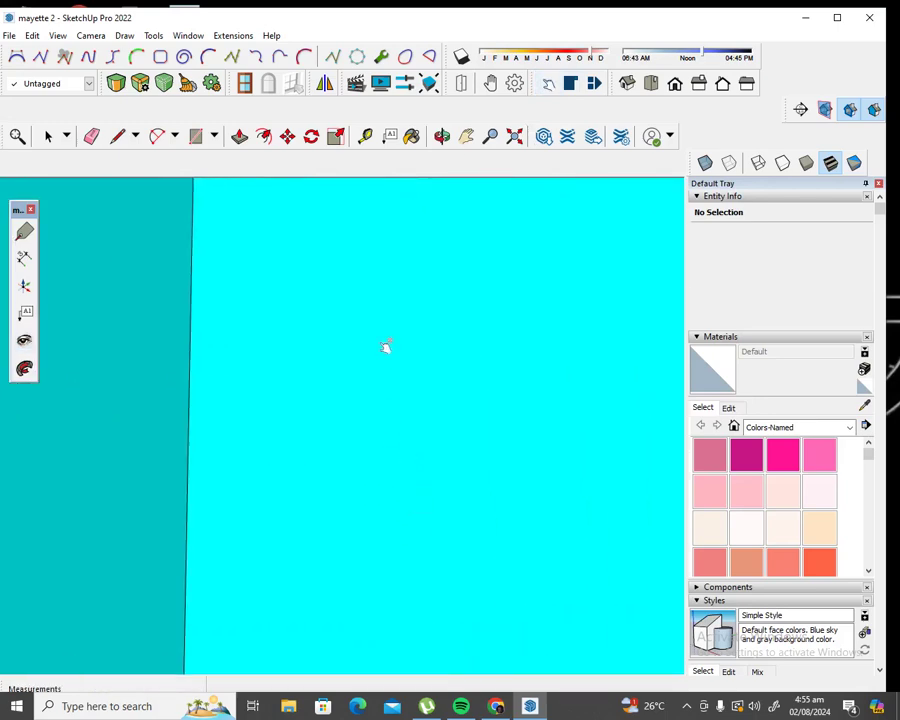
pyautogui.click(24, 340)
pyautogui.moveTo(402, 489)
pyautogui.mouseDown()
pyautogui.moveTo(372, 359)
pyautogui.moveTo(446, 203)
pyautogui.moveTo(468, 421)
pyautogui.moveTo(414, 514)
pyautogui.moveTo(510, 508)
pyautogui.moveTo(167, 499)
pyautogui.moveTo(221, 494)
pyautogui.moveTo(110, 570)
pyautogui.moveTo(255, 462)
pyautogui.moveTo(151, 579)
pyautogui.moveTo(301, 393)
pyautogui.moveTo(155, 454)
pyautogui.moveTo(152, 556)
pyautogui.mouseUp()
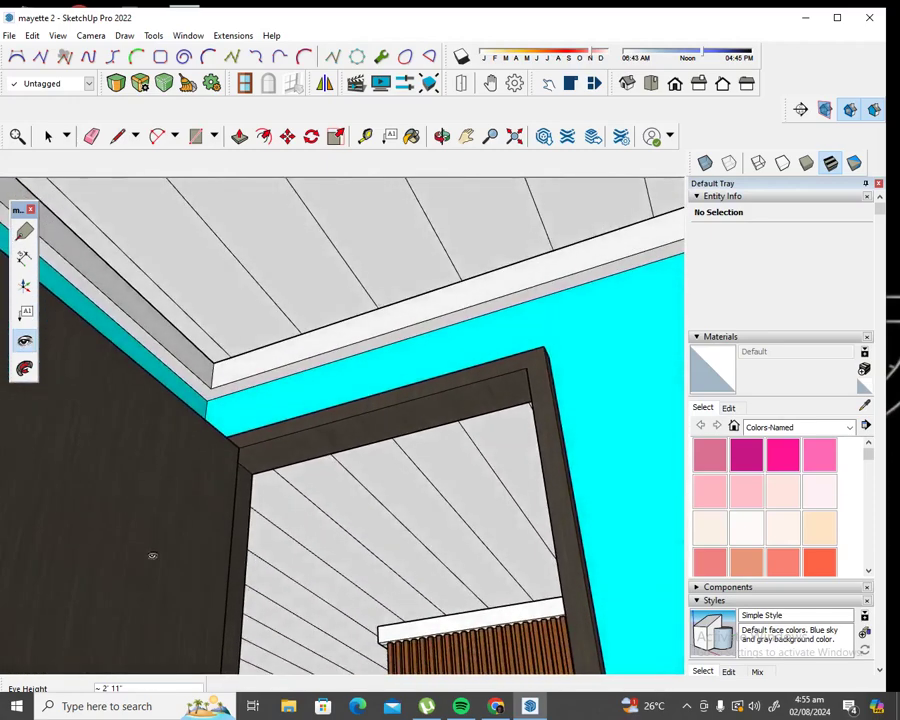
# Step: Level the view on the slatted panel and kitchen cabinets, then close the open door
pyautogui.moveTo(166, 477); pyautogui.dragTo(164, 590)
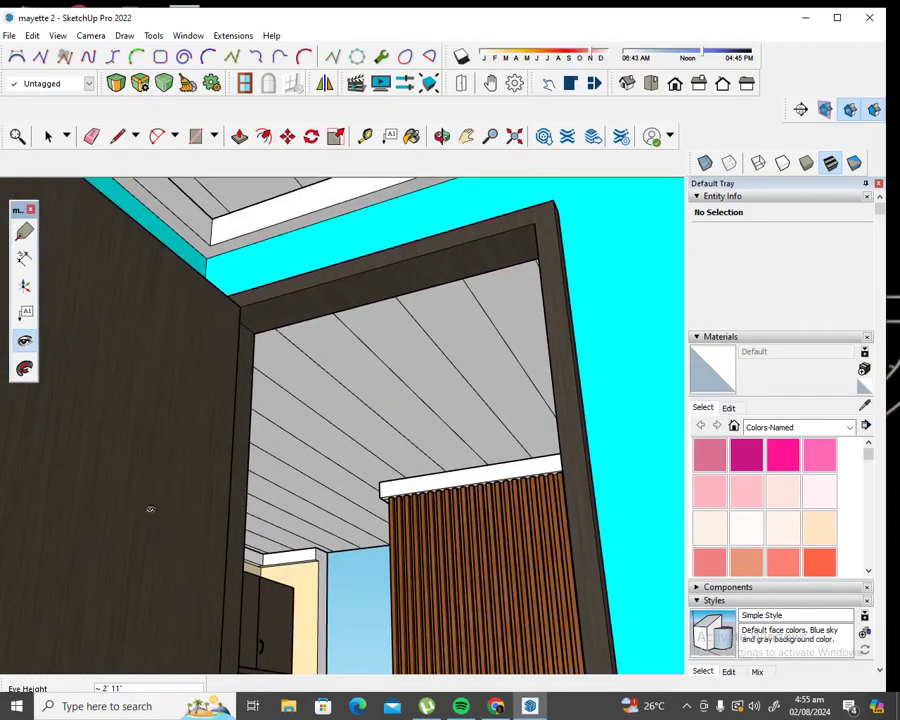
pyautogui.moveTo(150, 509)
pyautogui.mouseDown()
pyautogui.moveTo(167, 583)
pyautogui.moveTo(141, 498)
pyautogui.moveTo(147, 595)
pyautogui.moveTo(381, 537)
pyautogui.mouseUp()
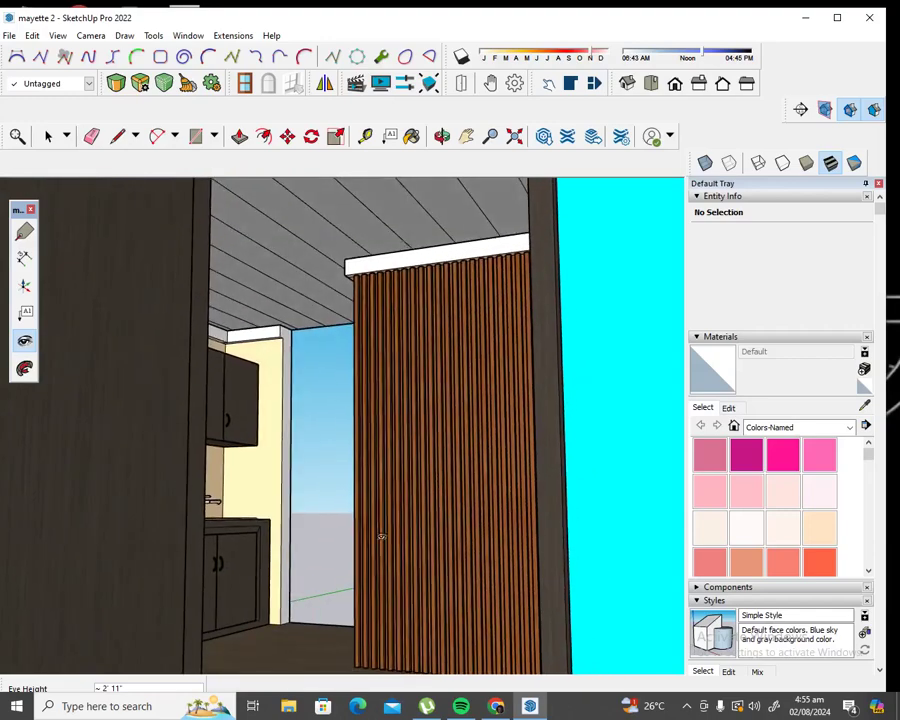
pyautogui.scroll(-3, 483, 527)
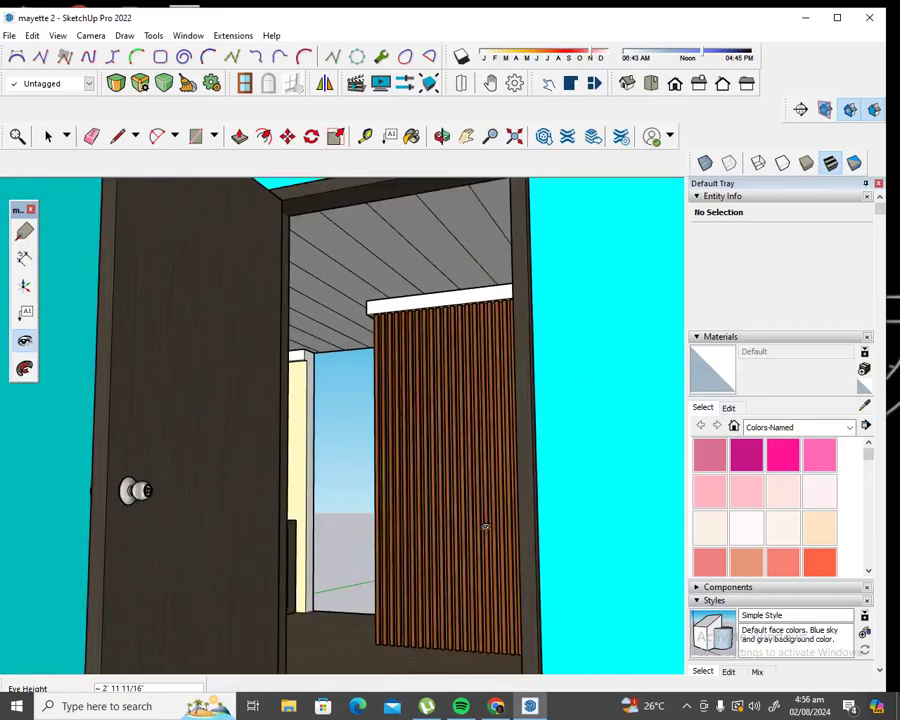
pyautogui.click(548, 84)
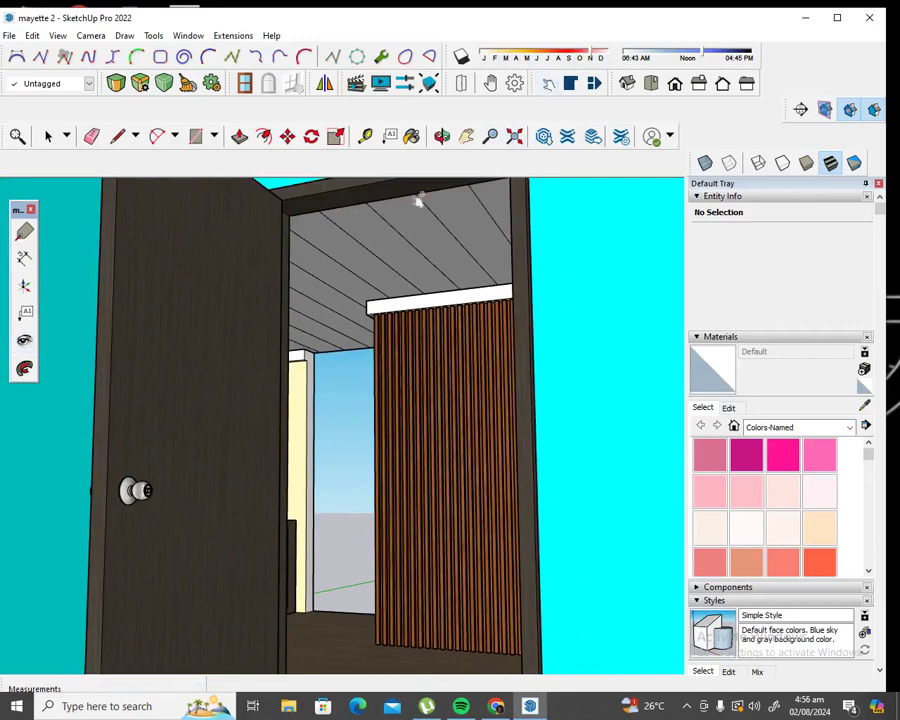
pyautogui.click(181, 326)
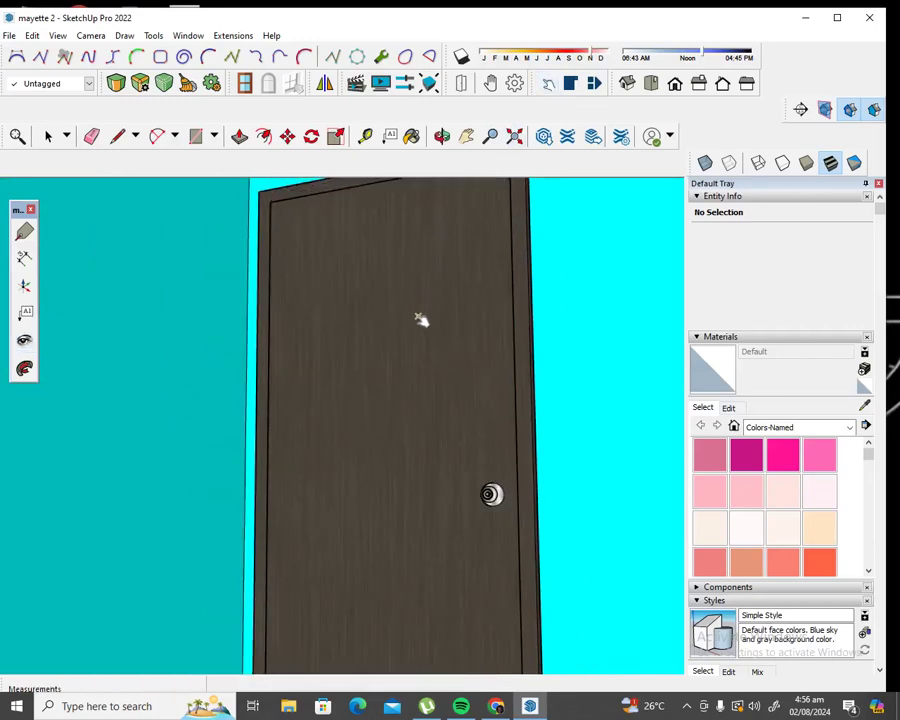
# Step: Reopen the door, then turn past the yellow pillar to face the sink and cabinets
pyautogui.click(25, 340)
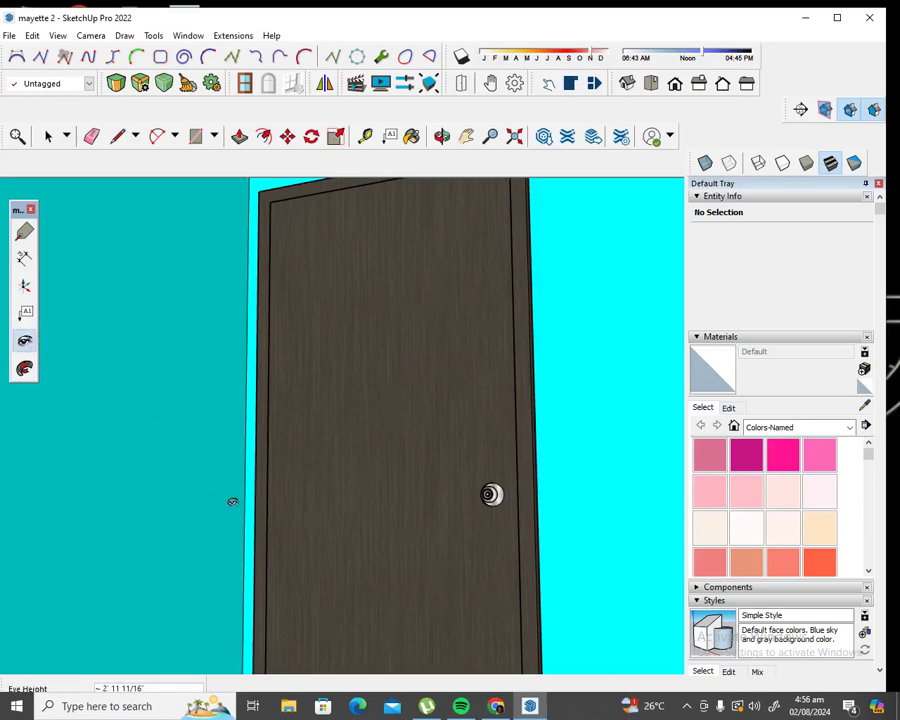
pyautogui.moveTo(233, 500)
pyautogui.mouseDown()
pyautogui.moveTo(319, 431)
pyautogui.moveTo(352, 499)
pyautogui.mouseUp()
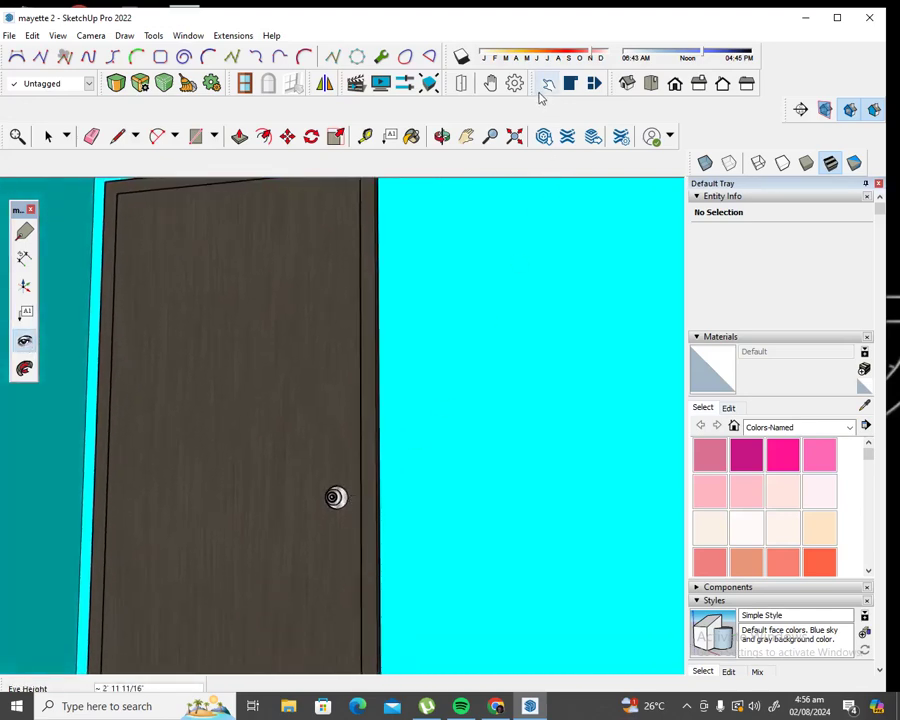
pyautogui.click(548, 83)
pyautogui.click(318, 510)
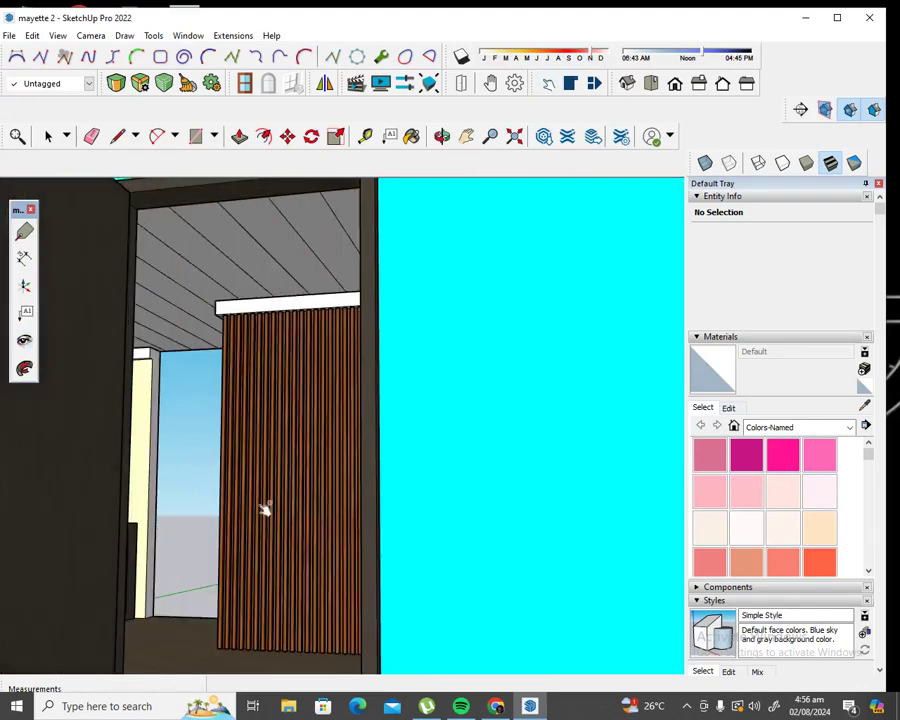
pyautogui.scroll(3, 211, 405)
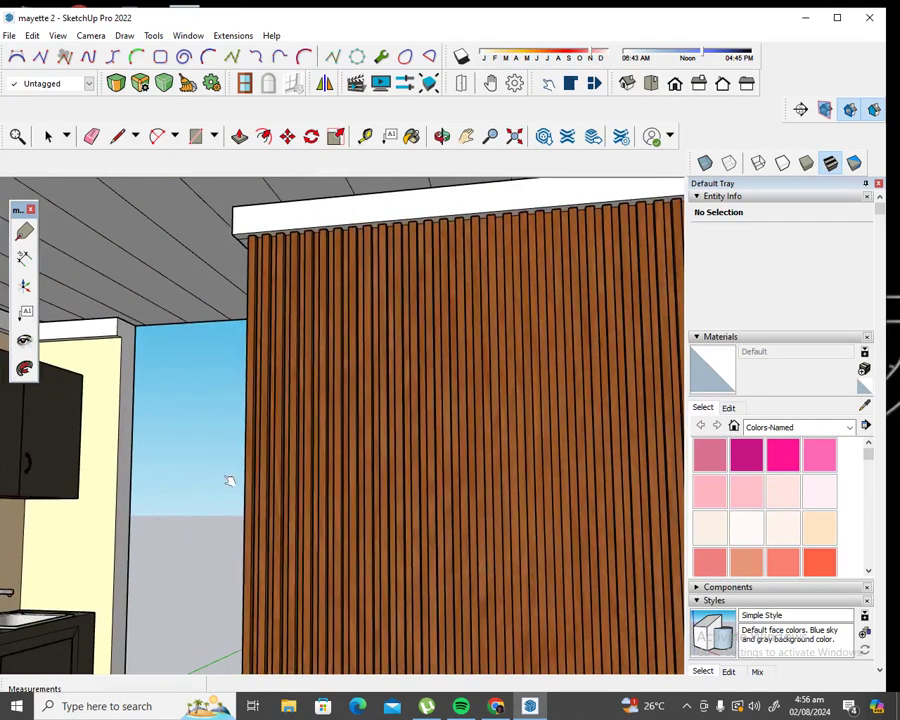
pyautogui.scroll(2, 230, 480)
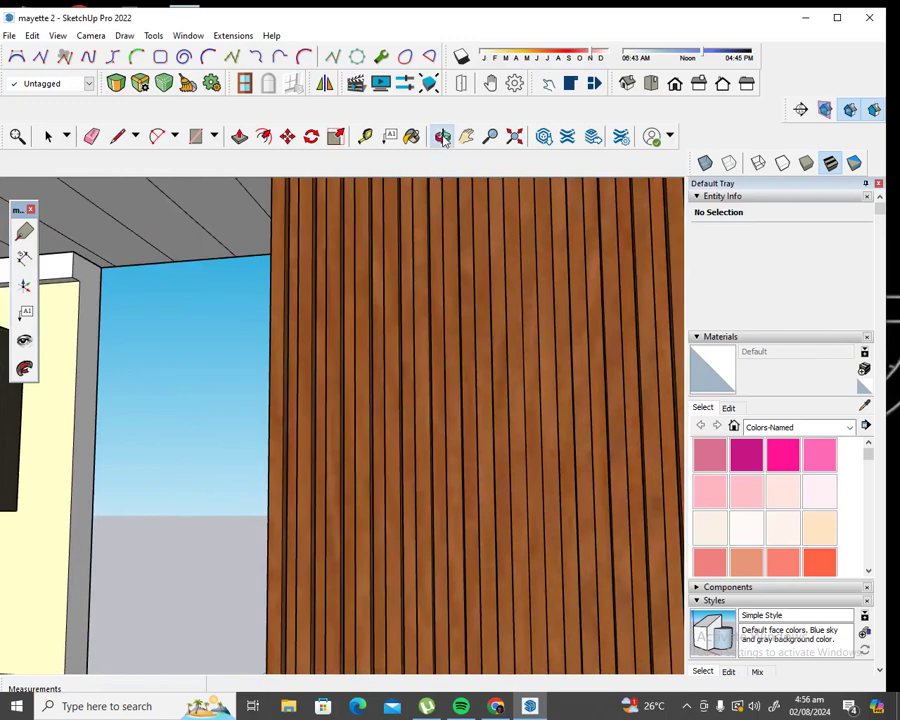
pyautogui.moveTo(313, 390)
pyautogui.mouseDown()
pyautogui.moveTo(456, 466)
pyautogui.moveTo(314, 478)
pyautogui.moveTo(321, 484)
pyautogui.mouseUp()
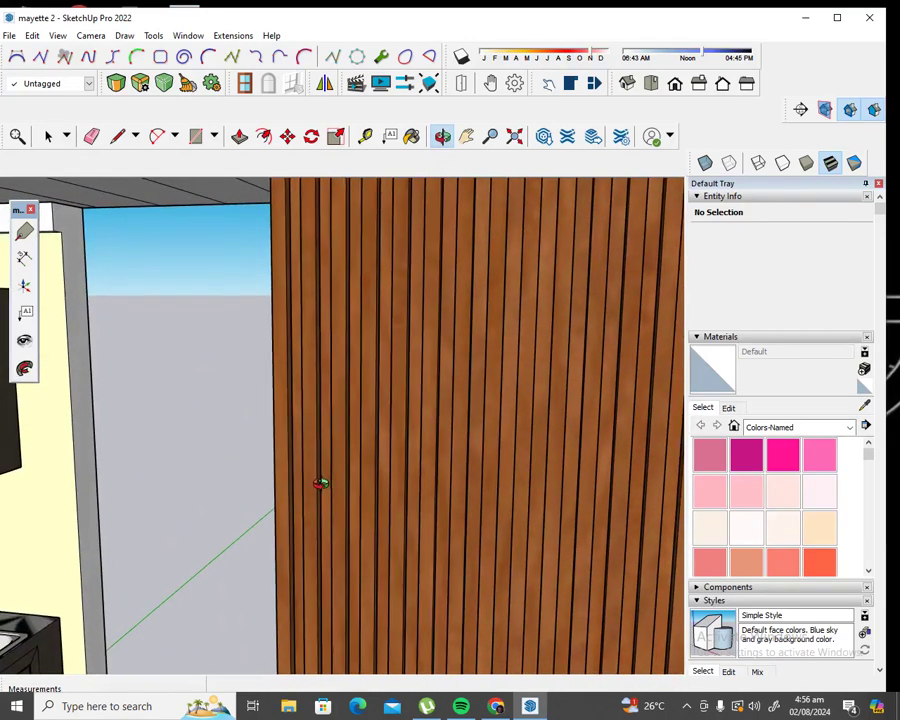
pyautogui.click(24, 340)
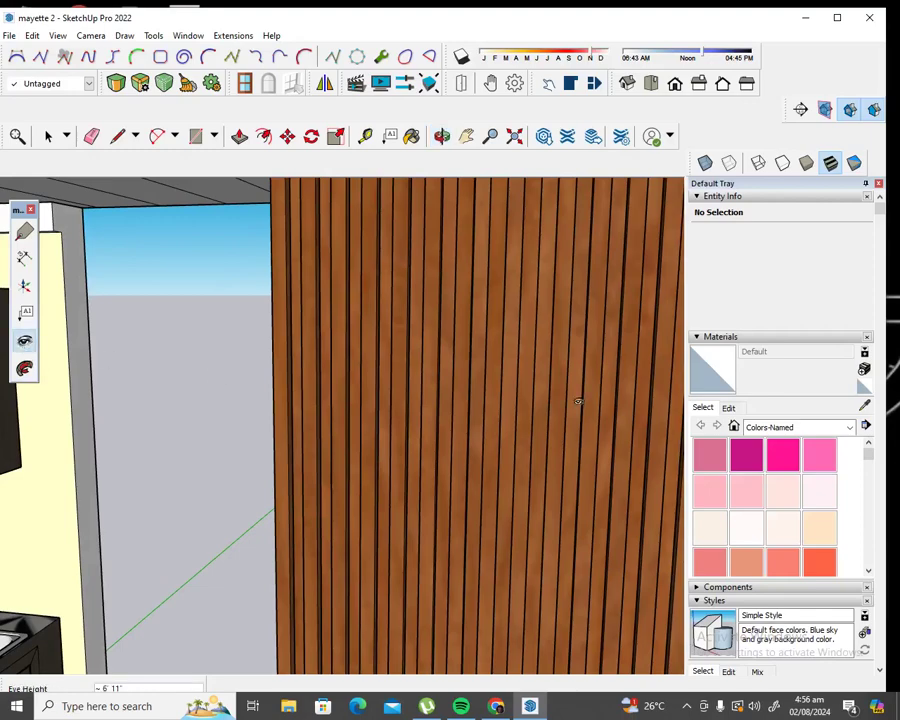
pyautogui.moveTo(576, 400)
pyautogui.mouseDown()
pyautogui.moveTo(245, 430)
pyautogui.moveTo(140, 310)
pyautogui.moveTo(227, 425)
pyautogui.mouseUp()
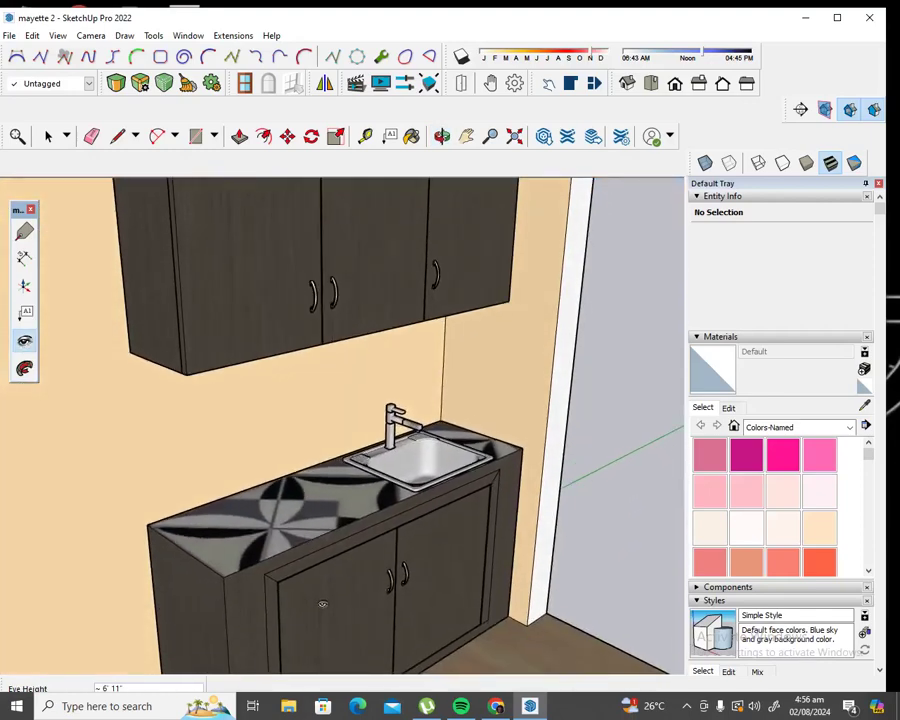
# Step: Step up to the sink and open, then close, the right and left under-sink doors
pyautogui.scroll(3, 352, 620)
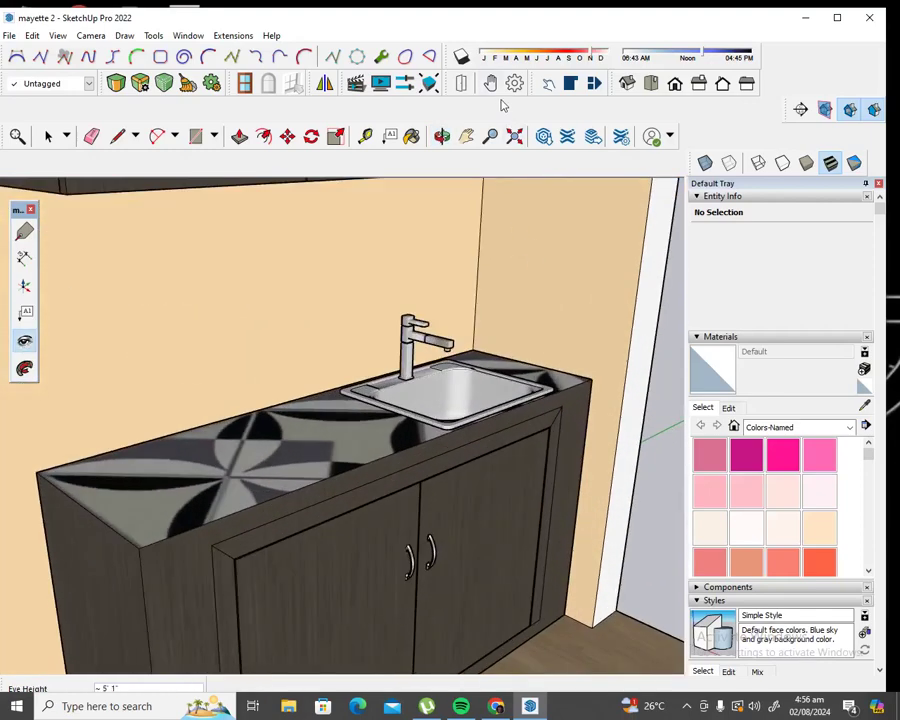
pyautogui.click(549, 84)
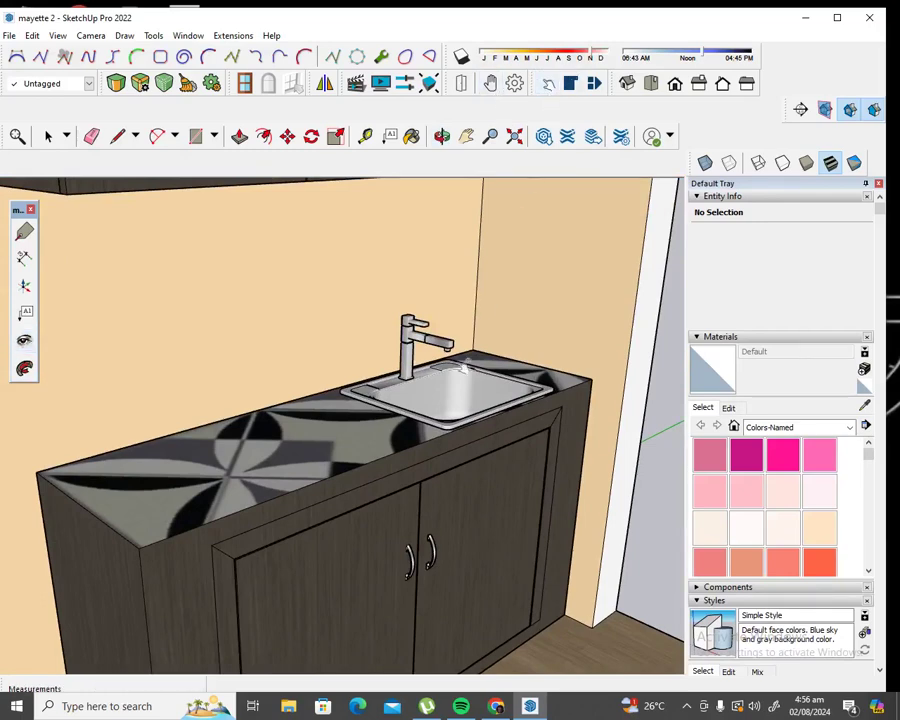
pyautogui.click(447, 516)
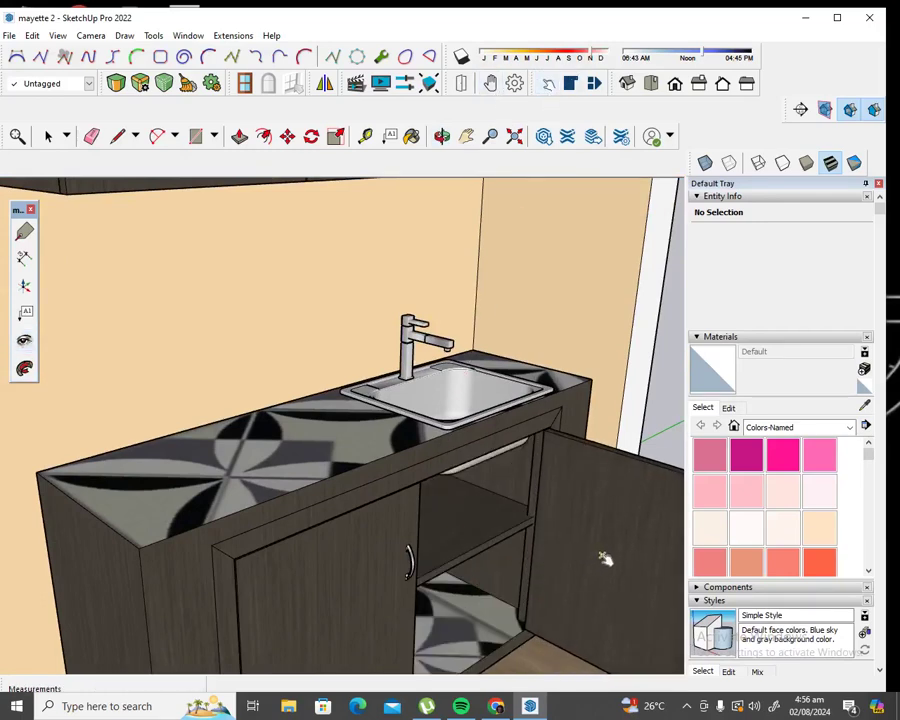
pyautogui.click(605, 557)
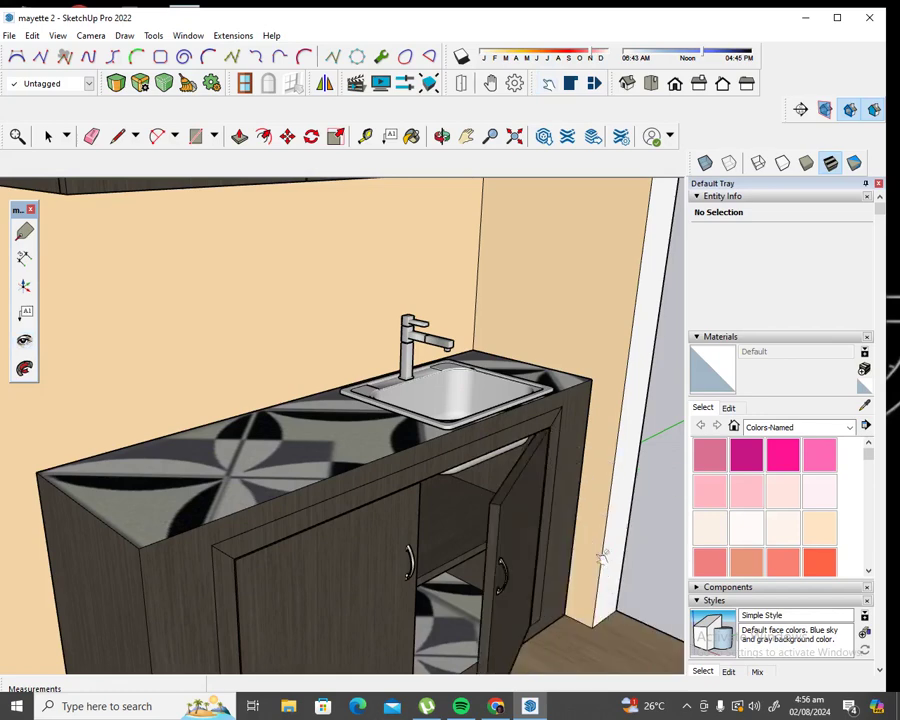
pyautogui.click(390, 580)
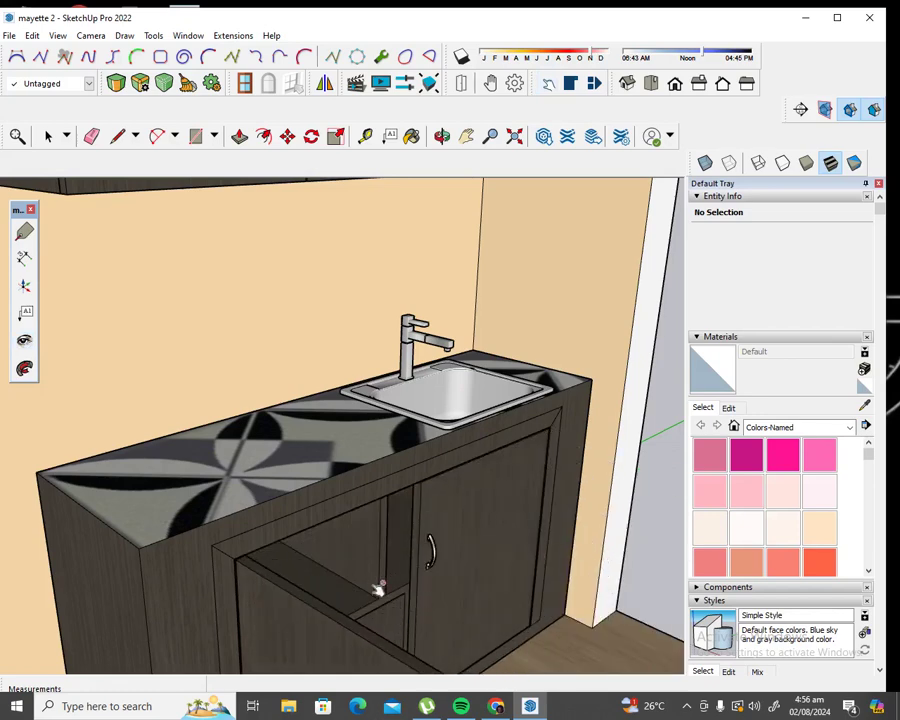
pyautogui.click(318, 630)
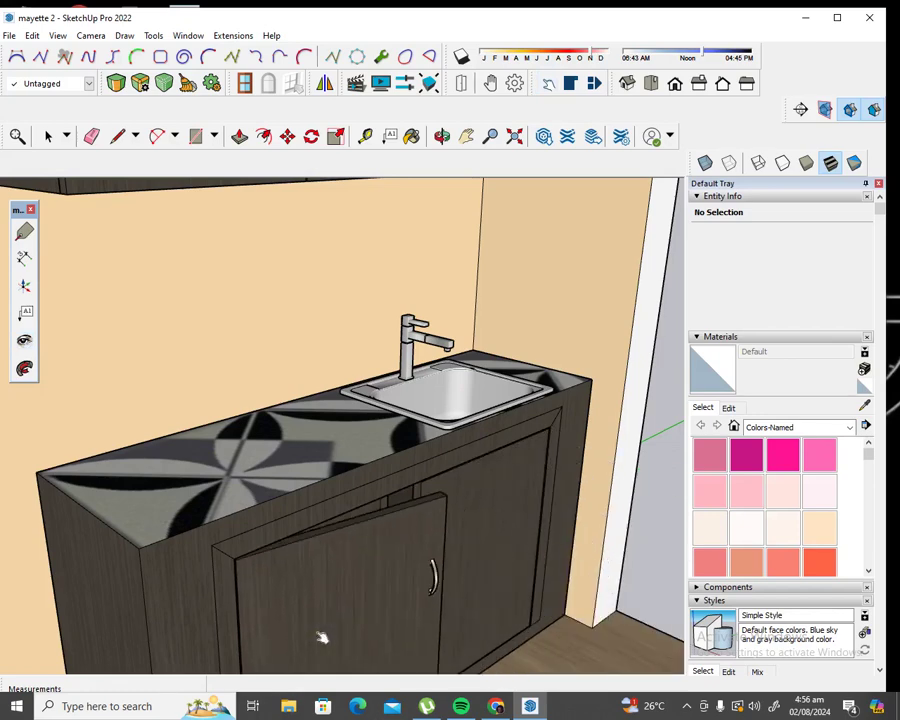
pyautogui.click(24, 340)
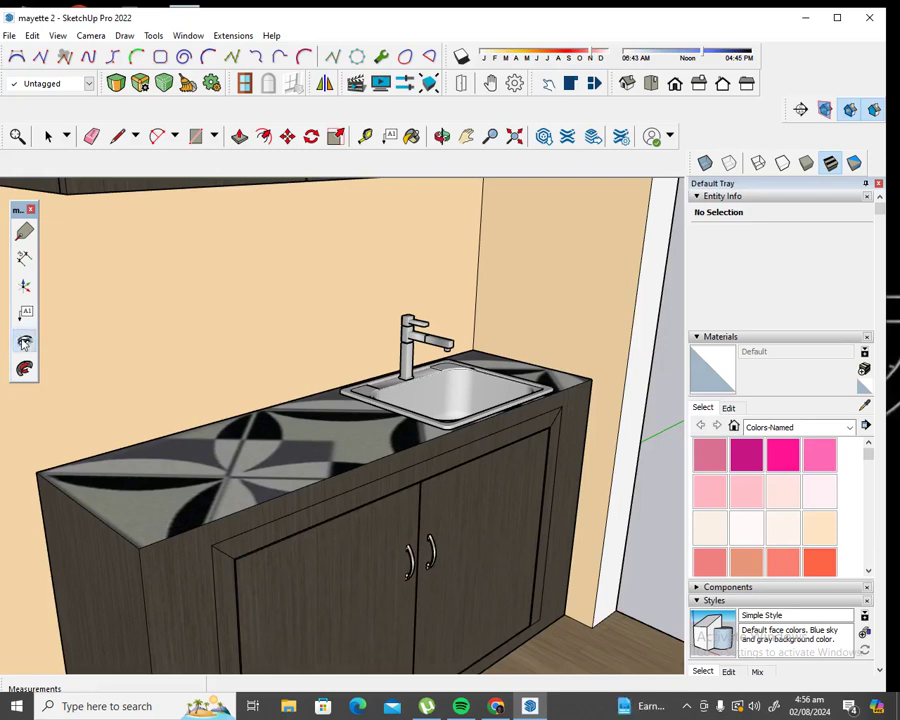
pyautogui.moveTo(266, 300)
pyautogui.mouseDown()
pyautogui.moveTo(266, 432)
pyautogui.moveTo(269, 299)
pyautogui.mouseUp()
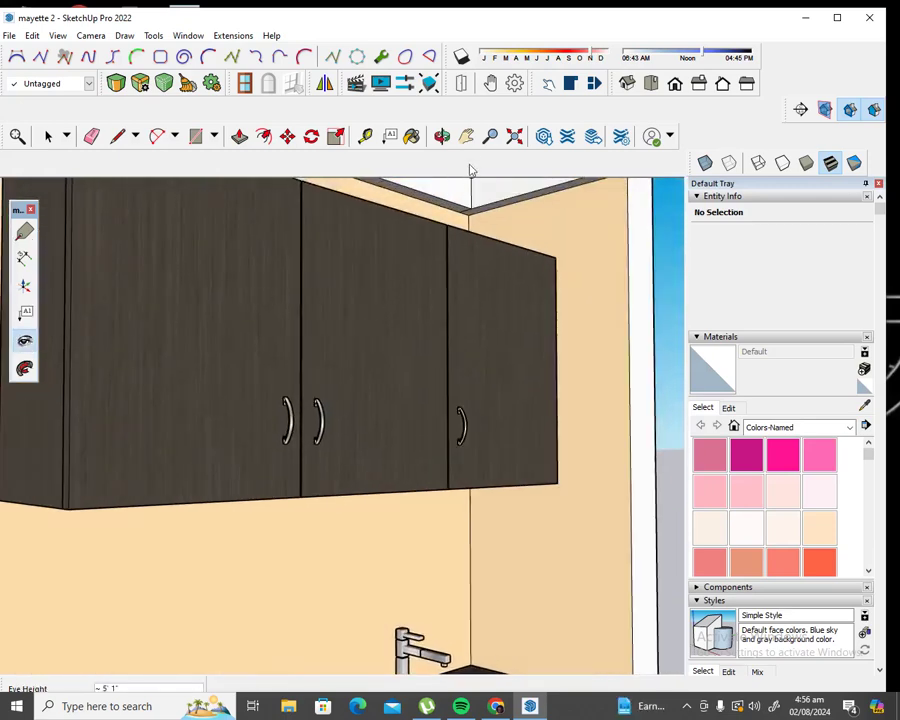
# Step: Open and close the right and middle upper-cabinet doors, then open the left one
pyautogui.click(382, 57)
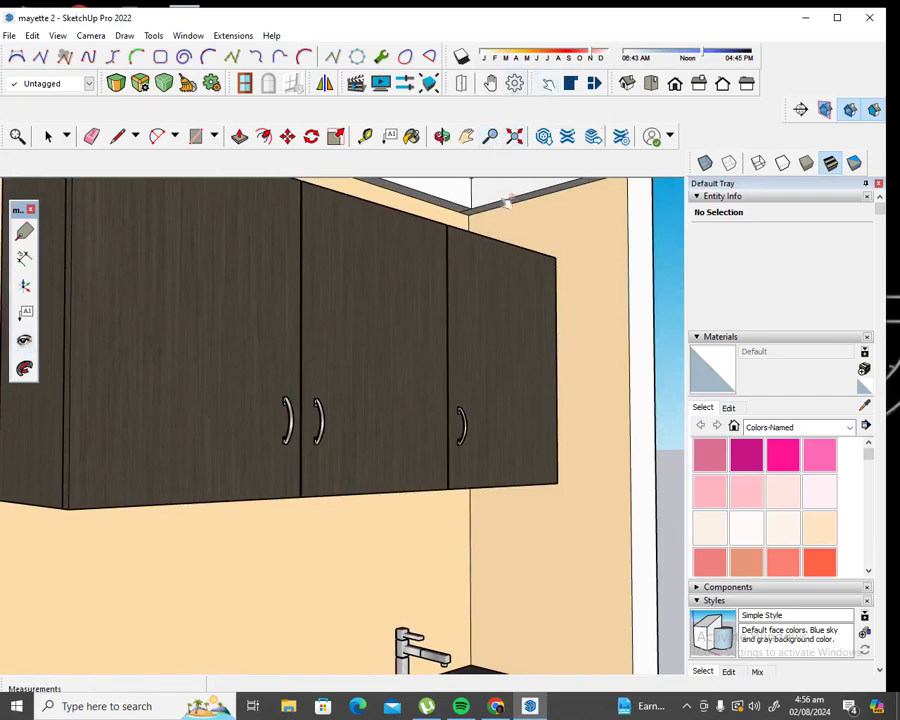
pyautogui.click(470, 348)
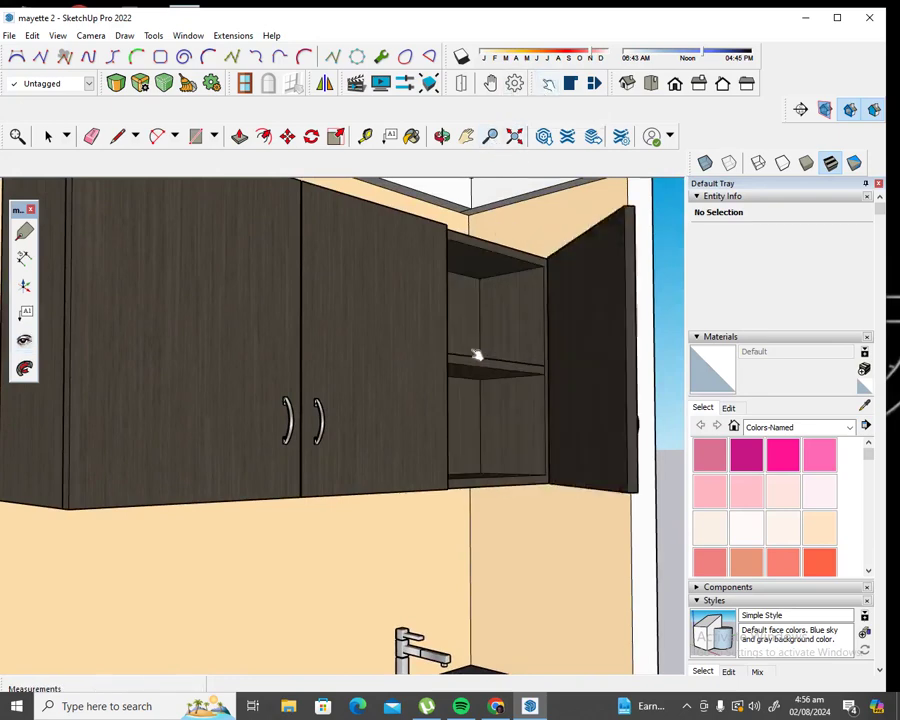
pyautogui.click(369, 401)
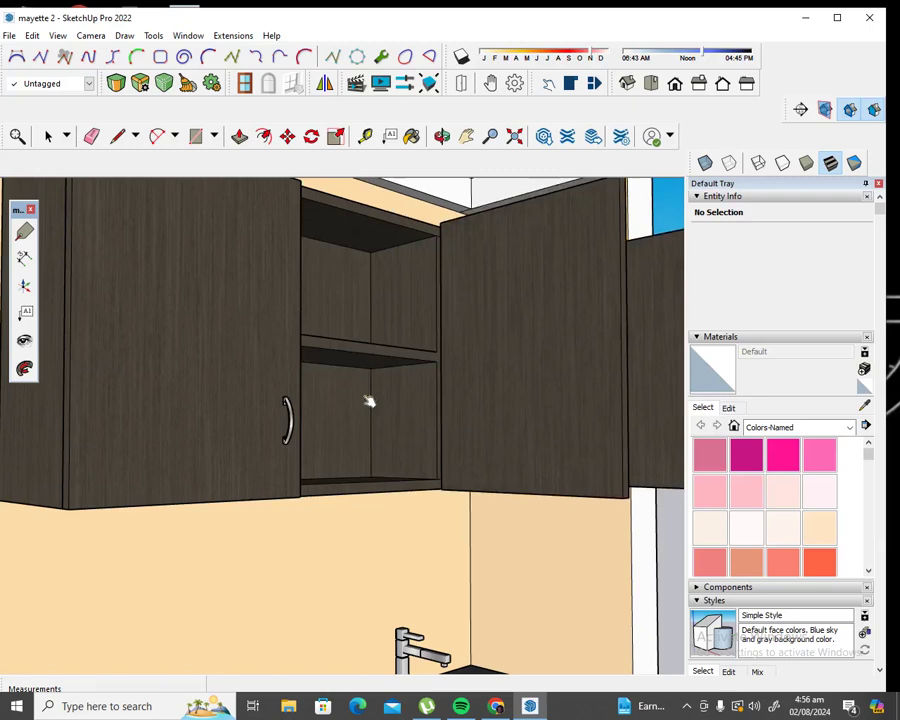
pyautogui.click(514, 401)
pyautogui.click(618, 401)
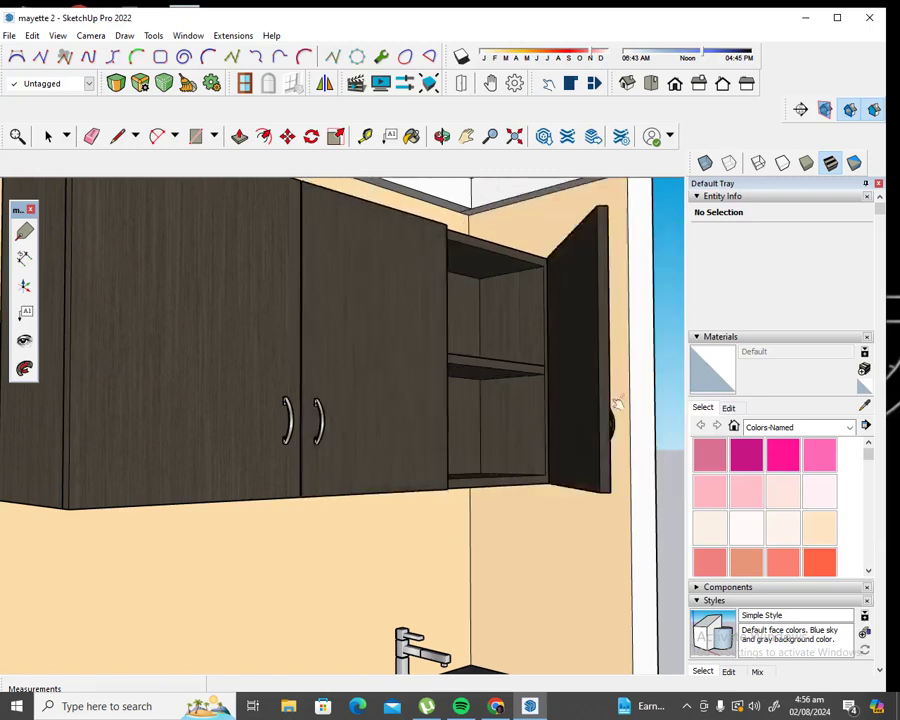
pyautogui.click(287, 371)
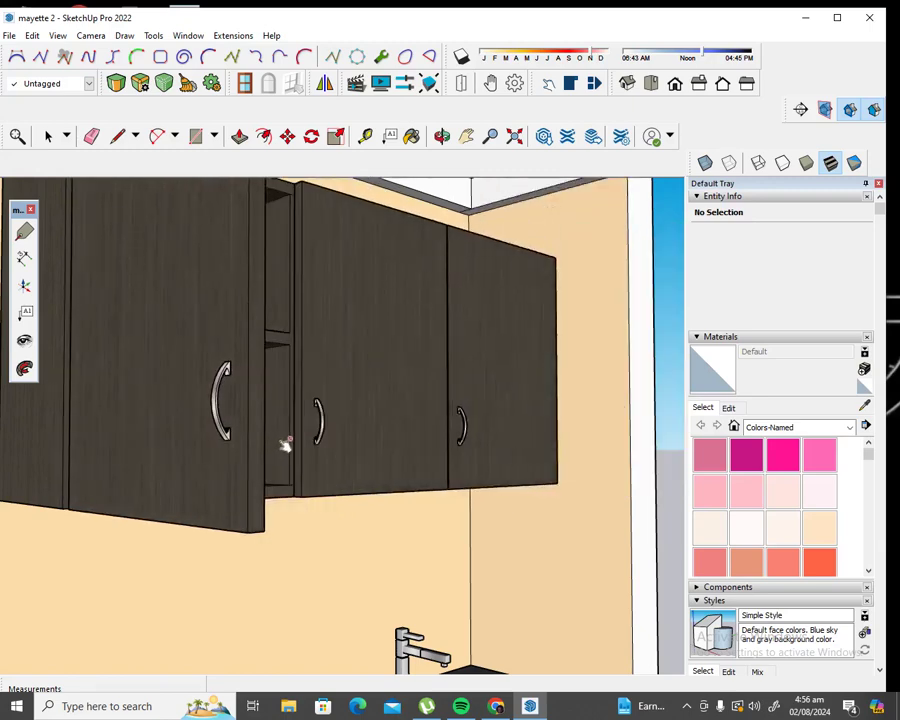
pyautogui.scroll(2, 508, 342)
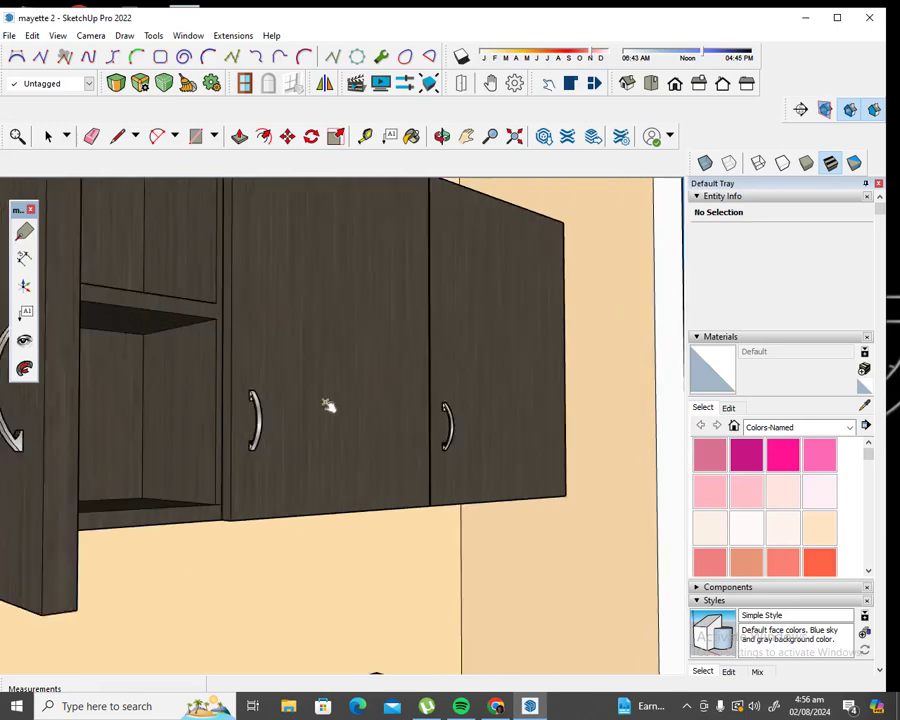
# Step: Turn around the cabinet's open shelf and back to the slatted wall and doorway
pyautogui.click(22, 342)
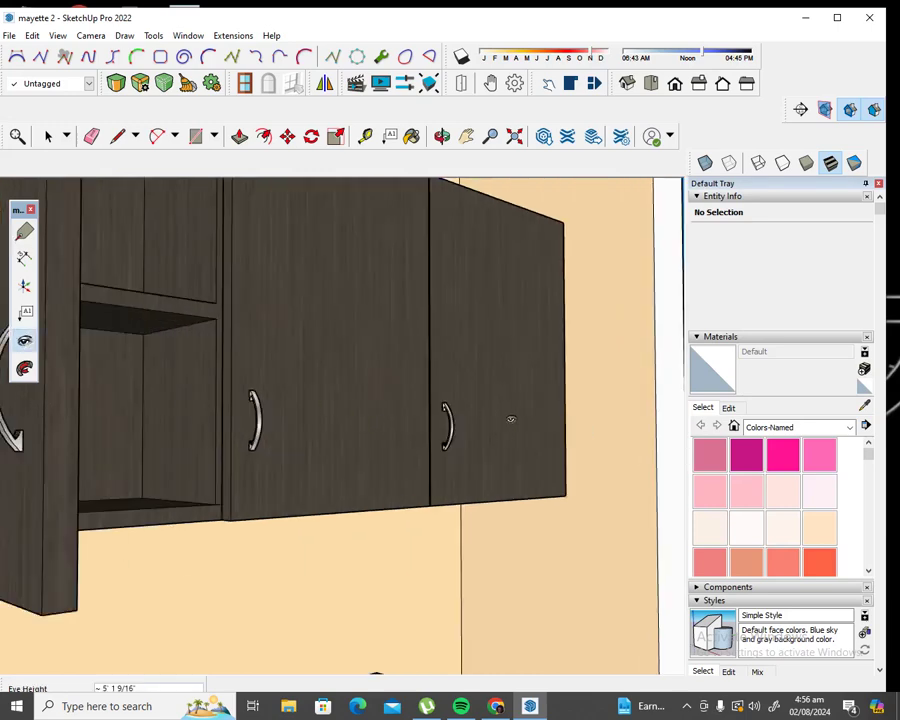
pyautogui.scroll(2, 511, 419)
pyautogui.moveTo(509, 417); pyautogui.dragTo(211, 382)
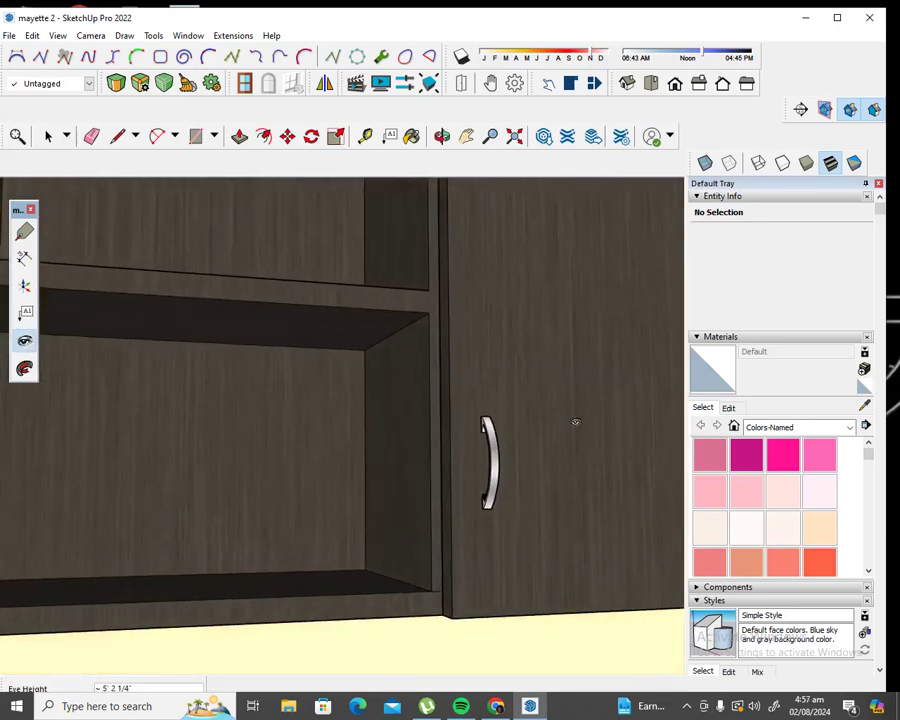
pyautogui.moveTo(575, 421)
pyautogui.mouseDown()
pyautogui.moveTo(357, 333)
pyautogui.moveTo(287, 377)
pyautogui.moveTo(250, 422)
pyautogui.moveTo(234, 464)
pyautogui.mouseUp()
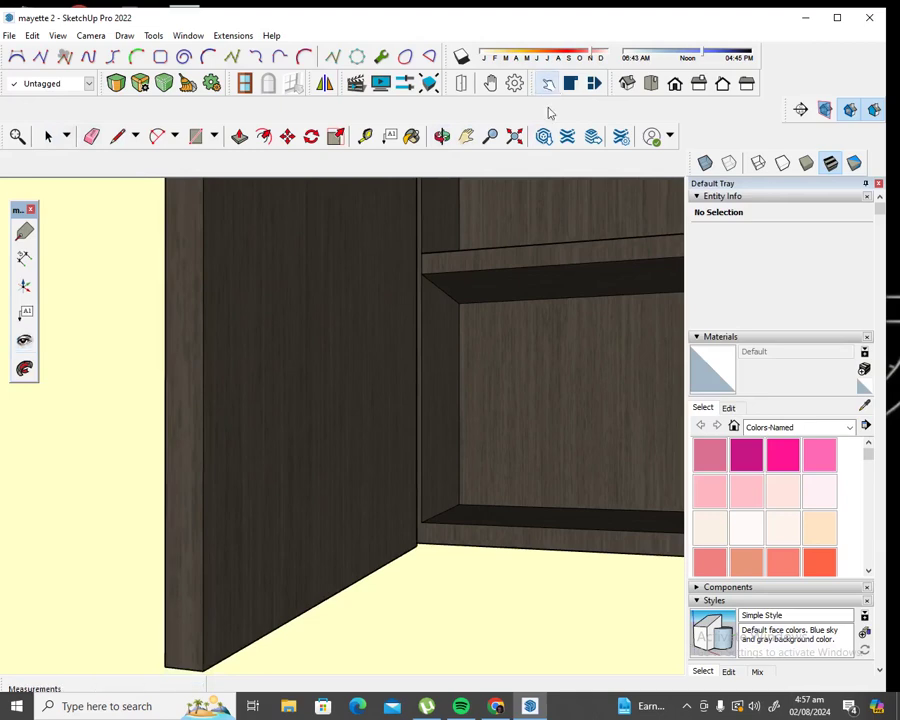
pyautogui.scroll(3, 315, 305)
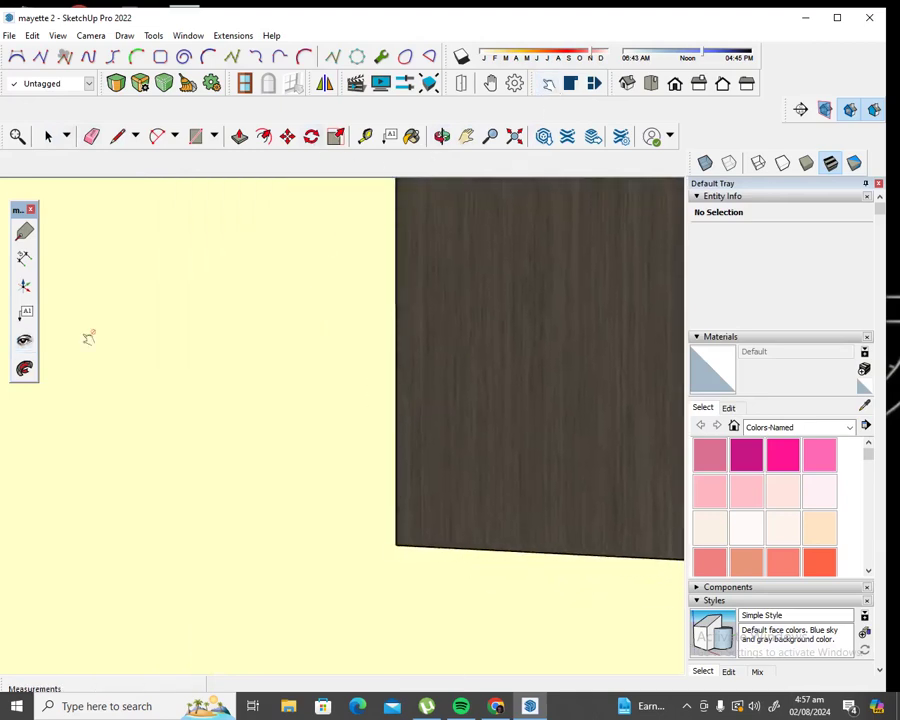
pyautogui.click(24, 340)
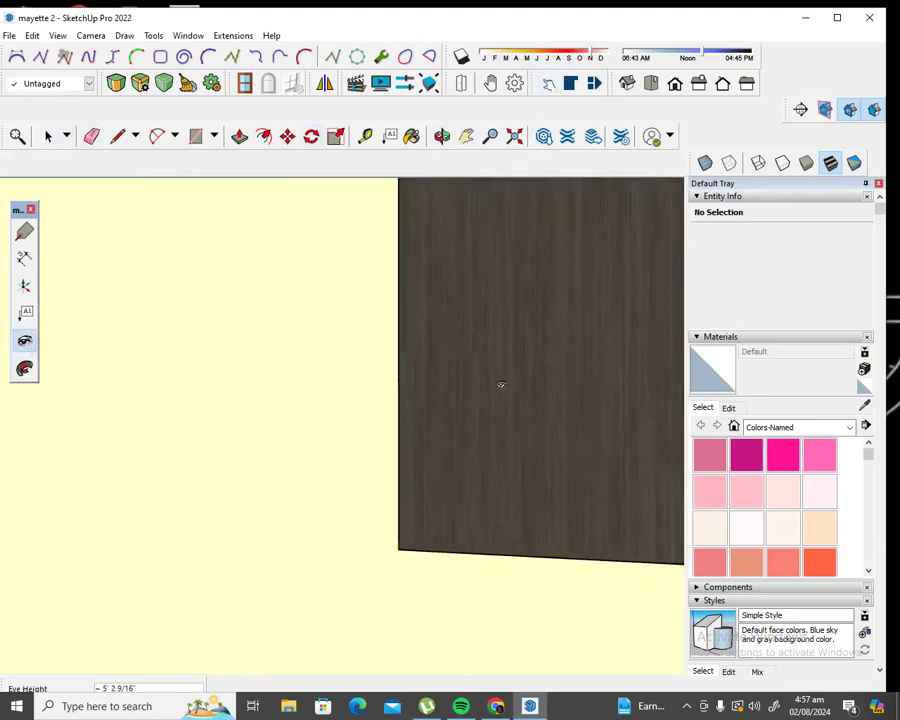
pyautogui.moveTo(501, 384)
pyautogui.mouseDown()
pyautogui.moveTo(420, 398)
pyautogui.moveTo(337, 463)
pyautogui.moveTo(266, 466)
pyautogui.moveTo(112, 537)
pyautogui.mouseUp()
# Step: Turn along the slatted wall and move forward through the doorway into the cyan room
pyautogui.moveTo(333, 459)
pyautogui.mouseDown()
pyautogui.moveTo(420, 365)
pyautogui.moveTo(250, 400)
pyautogui.moveTo(145, 440)
pyautogui.mouseUp()
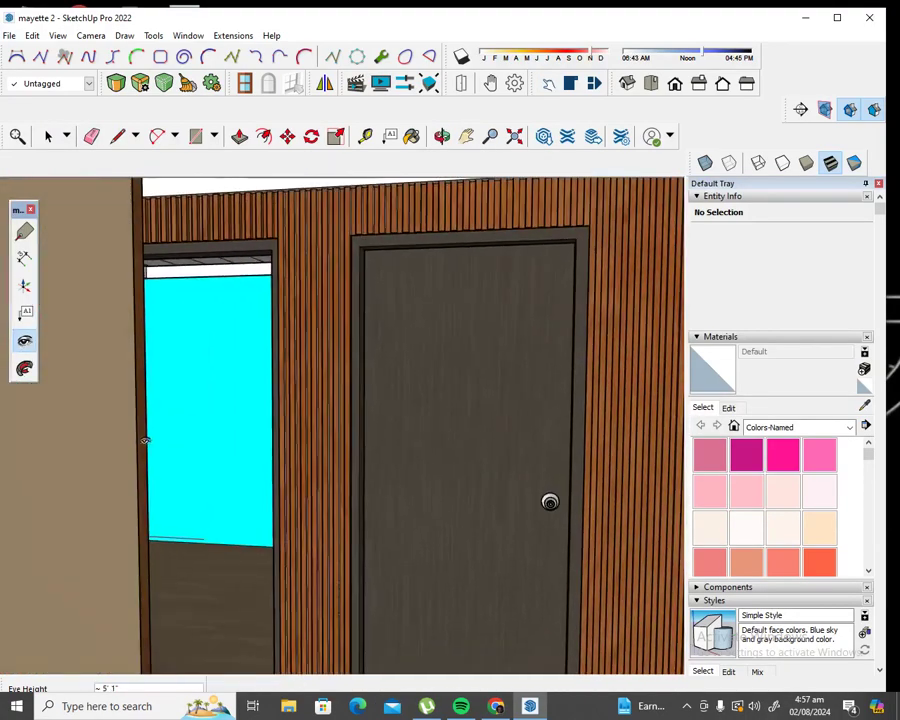
pyautogui.scroll(2, 201, 466)
pyautogui.scroll(2, 201, 466)
pyautogui.scroll(2, 201, 466)
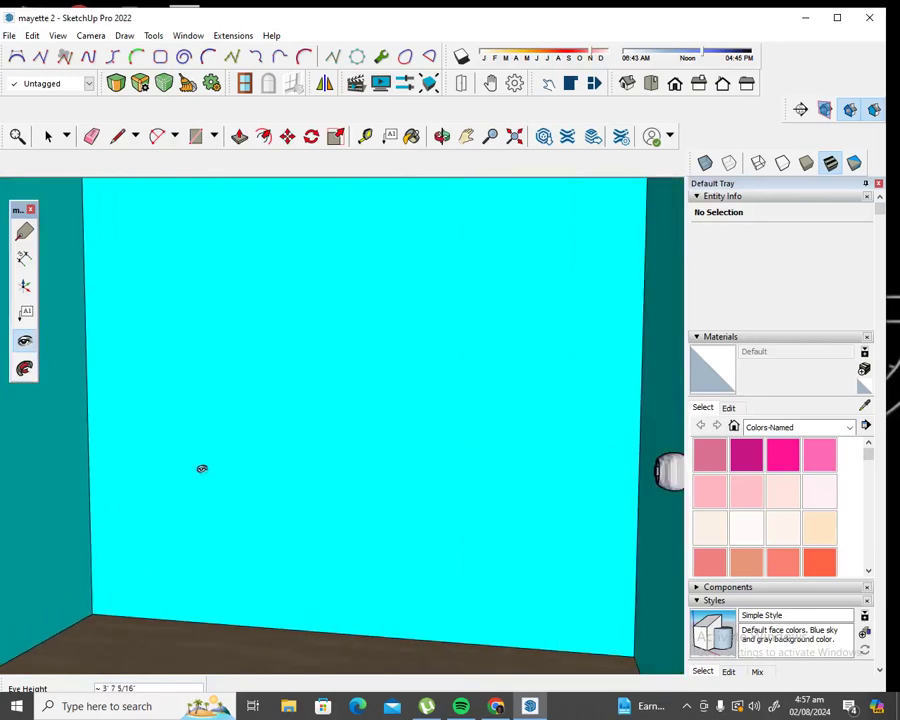
pyautogui.scroll(2, 201, 466)
pyautogui.moveTo(295, 492); pyautogui.dragTo(296, 492)
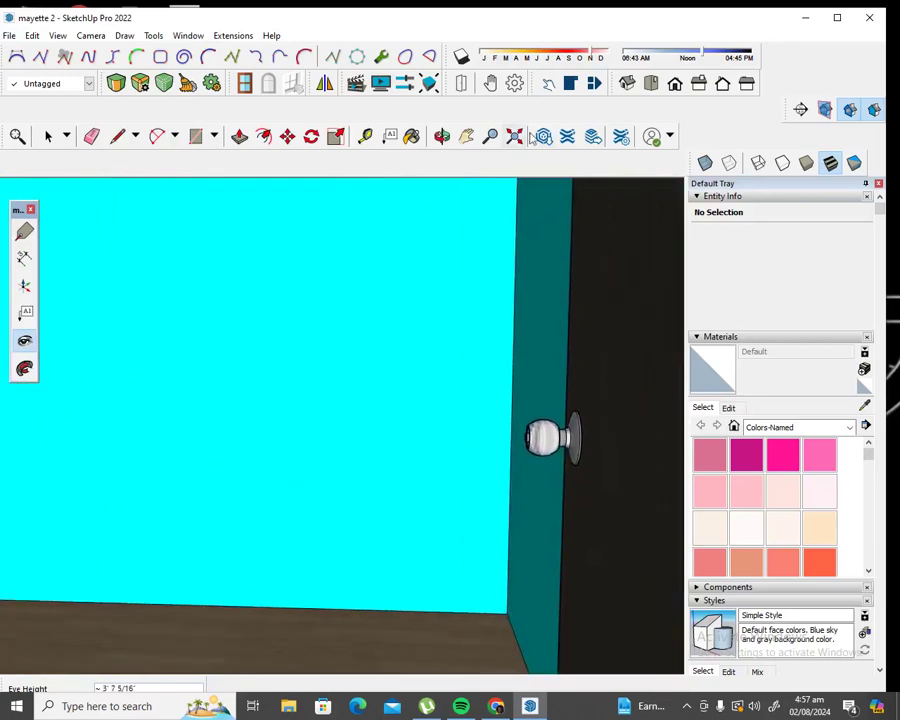
# Step: Pan the view across the wood surface
pyautogui.click(546, 86)
pyautogui.click(555, 446)
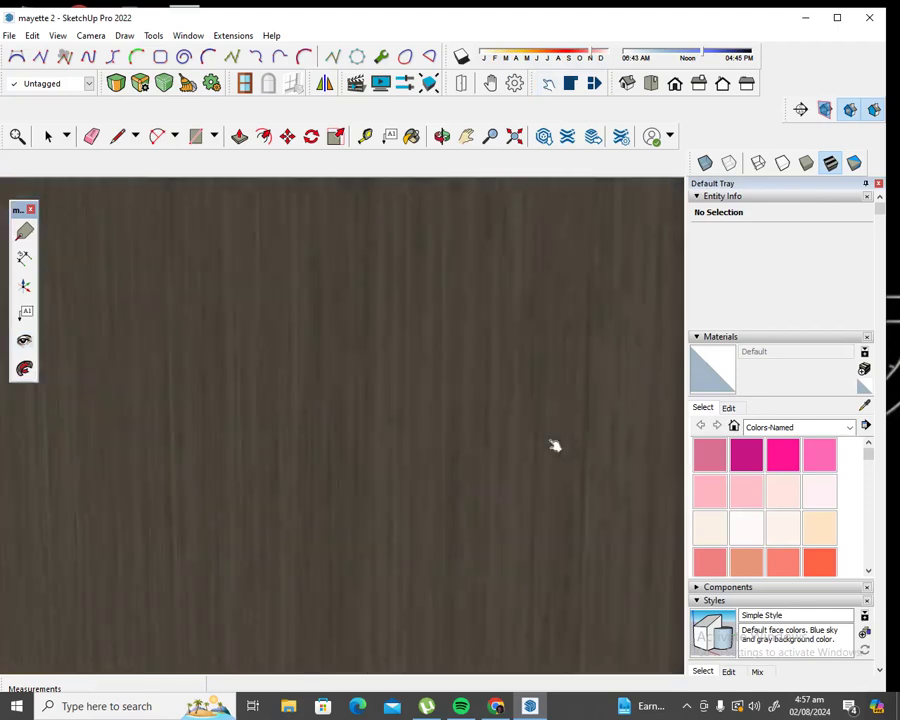
pyautogui.moveTo(555, 446)
pyautogui.mouseDown()
pyautogui.moveTo(332, 444)
pyautogui.moveTo(424, 193)
pyautogui.mouseUp()
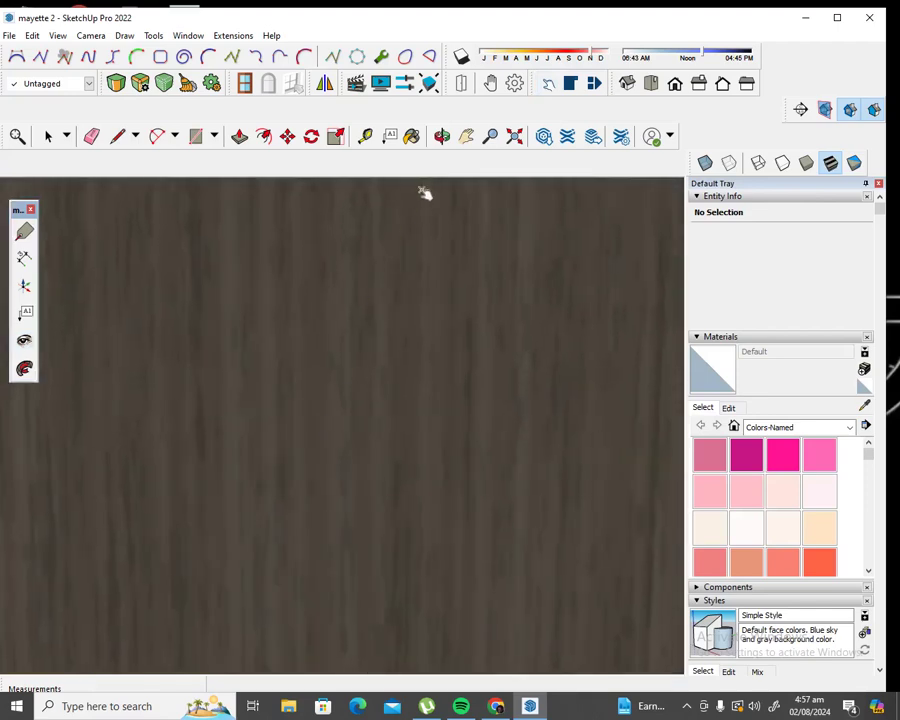
# Step: Look back past the slats and door knob to the full slatted wall, then toward the doorway and cabinet
pyautogui.click(25, 341)
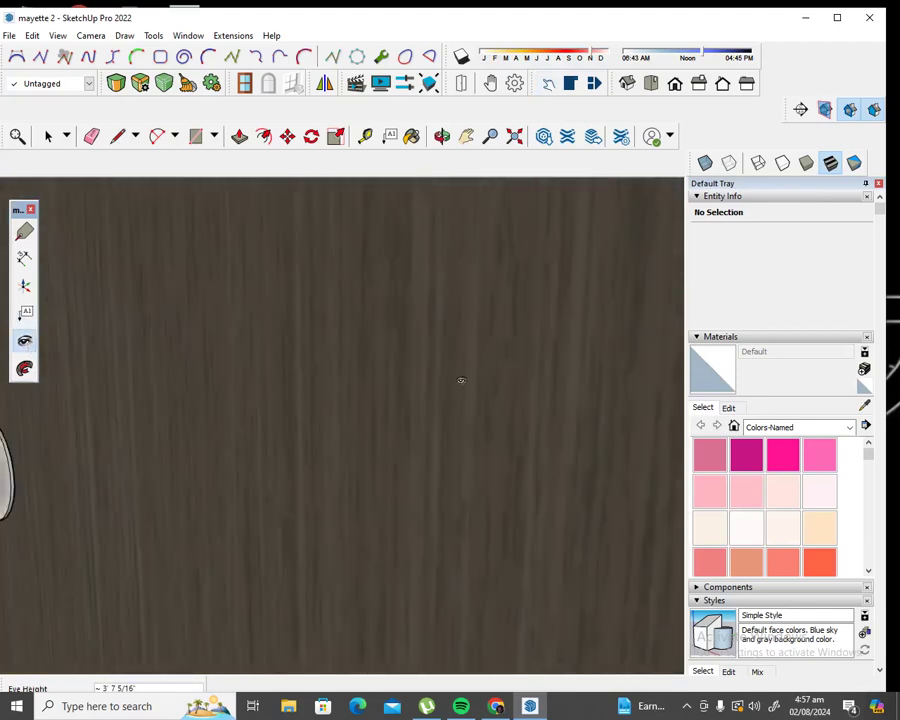
pyautogui.moveTo(460, 378); pyautogui.dragTo(32, 430)
pyautogui.moveTo(380, 395)
pyautogui.mouseDown()
pyautogui.moveTo(321, 362)
pyautogui.moveTo(300, 400)
pyautogui.mouseUp()
pyautogui.moveTo(480, 321)
pyautogui.mouseDown()
pyautogui.moveTo(108, 281)
pyautogui.moveTo(76, 292)
pyautogui.moveTo(99, 291)
pyautogui.mouseUp()
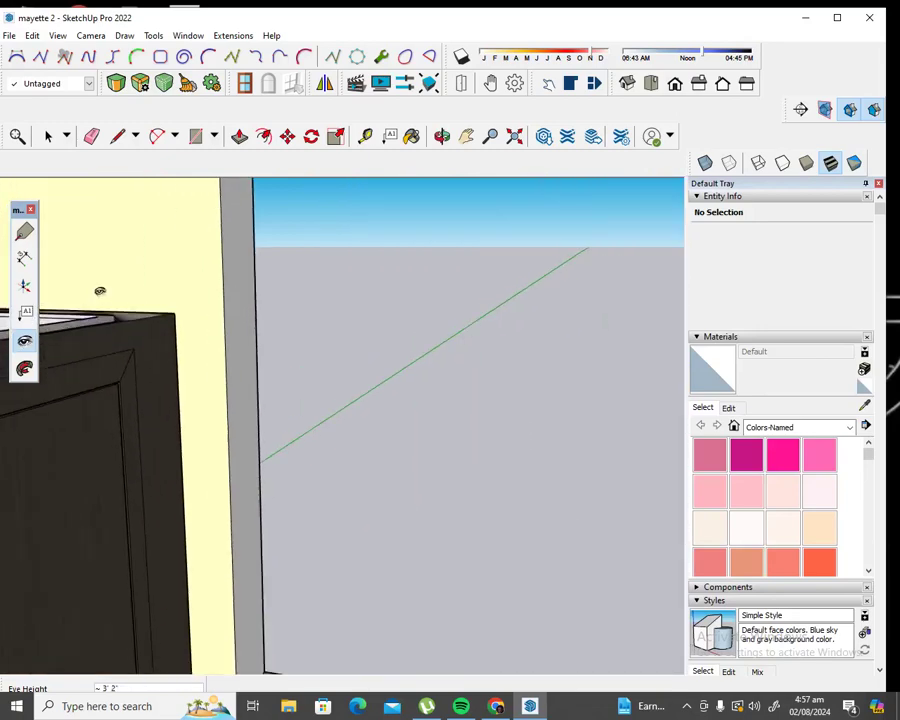
# Step: Turn the view to the empty grey ground, then show the recorder's Pause / Stop Save options
pyautogui.moveTo(248, 311)
pyautogui.mouseDown()
pyautogui.moveTo(408, 314)
pyautogui.moveTo(396, 244)
pyautogui.moveTo(394, 251)
pyautogui.mouseUp()
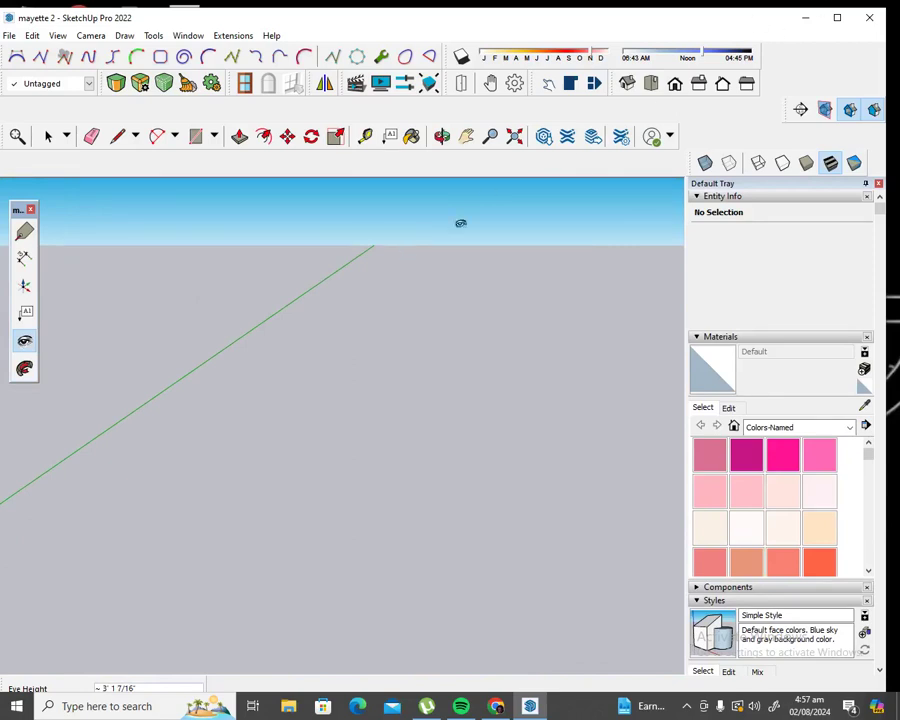
pyautogui.click(686, 705)
pyautogui.rightClick(731, 683)
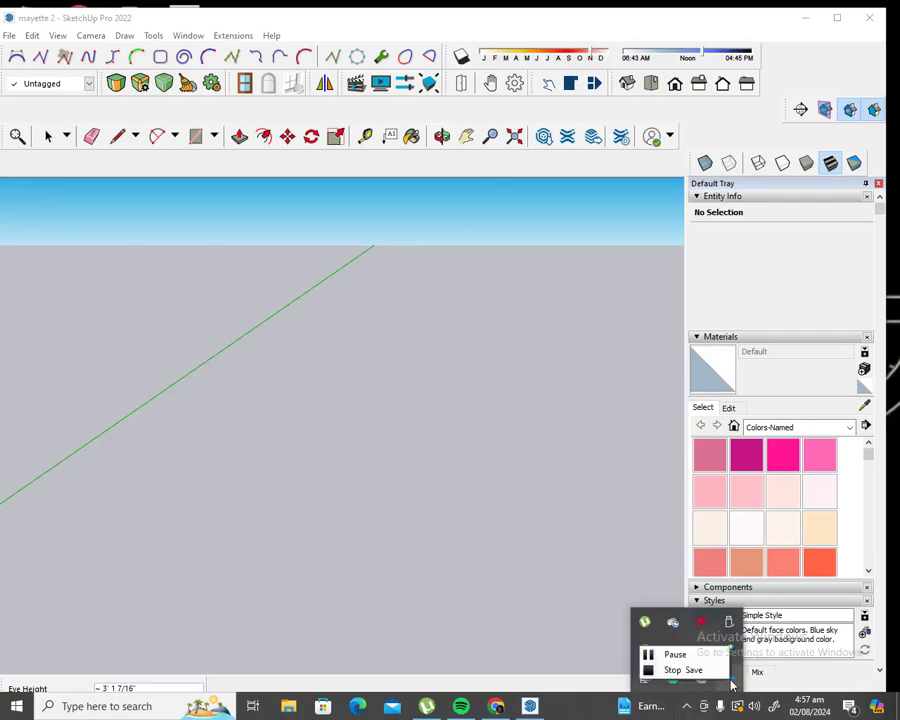